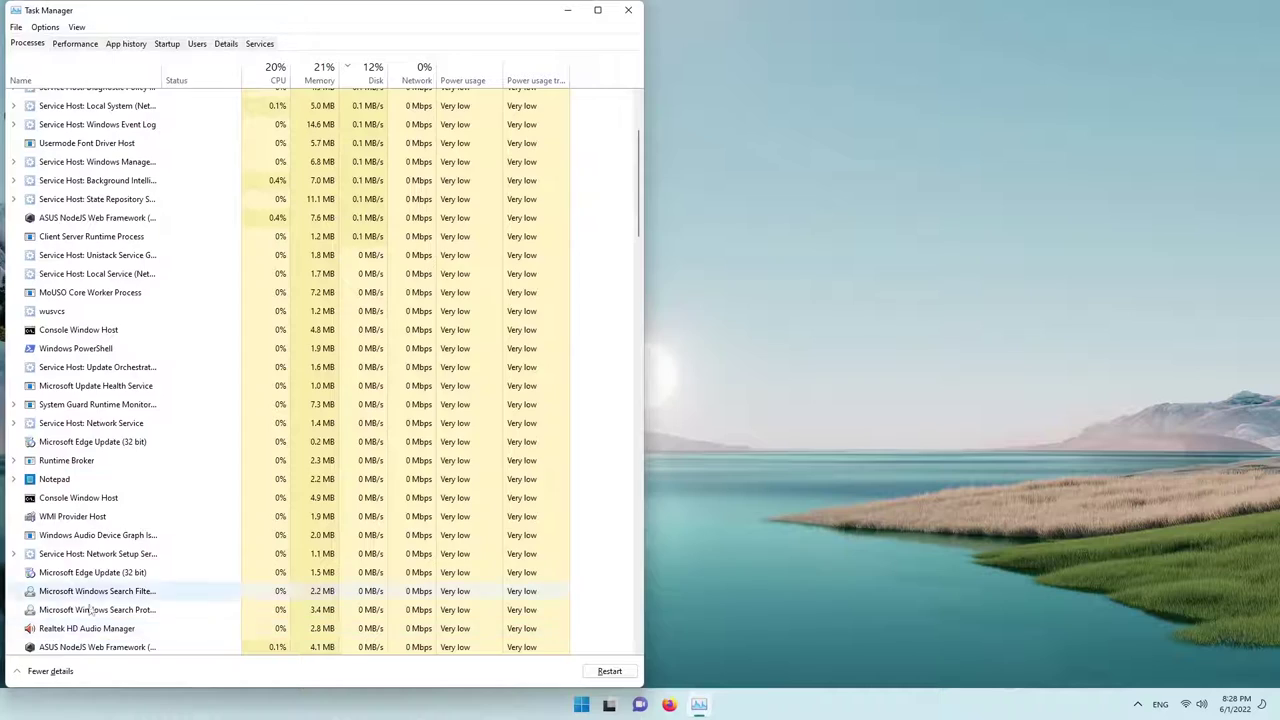
# Restart the Windows Explorer process and look through the list of running processes
pyautogui.scroll(-2, 150, 605)
pyautogui.click(592, 672)
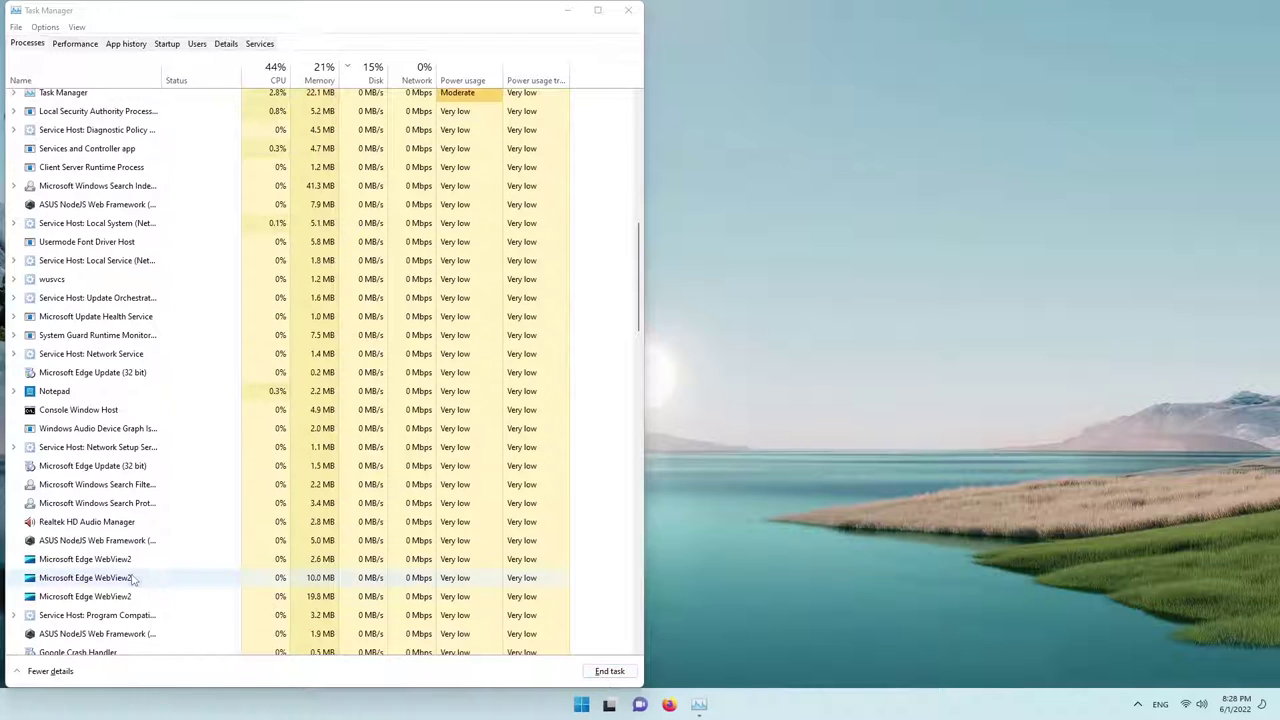
pyautogui.scroll(-6, 132, 585)
pyautogui.scroll(-1, 130, 590)
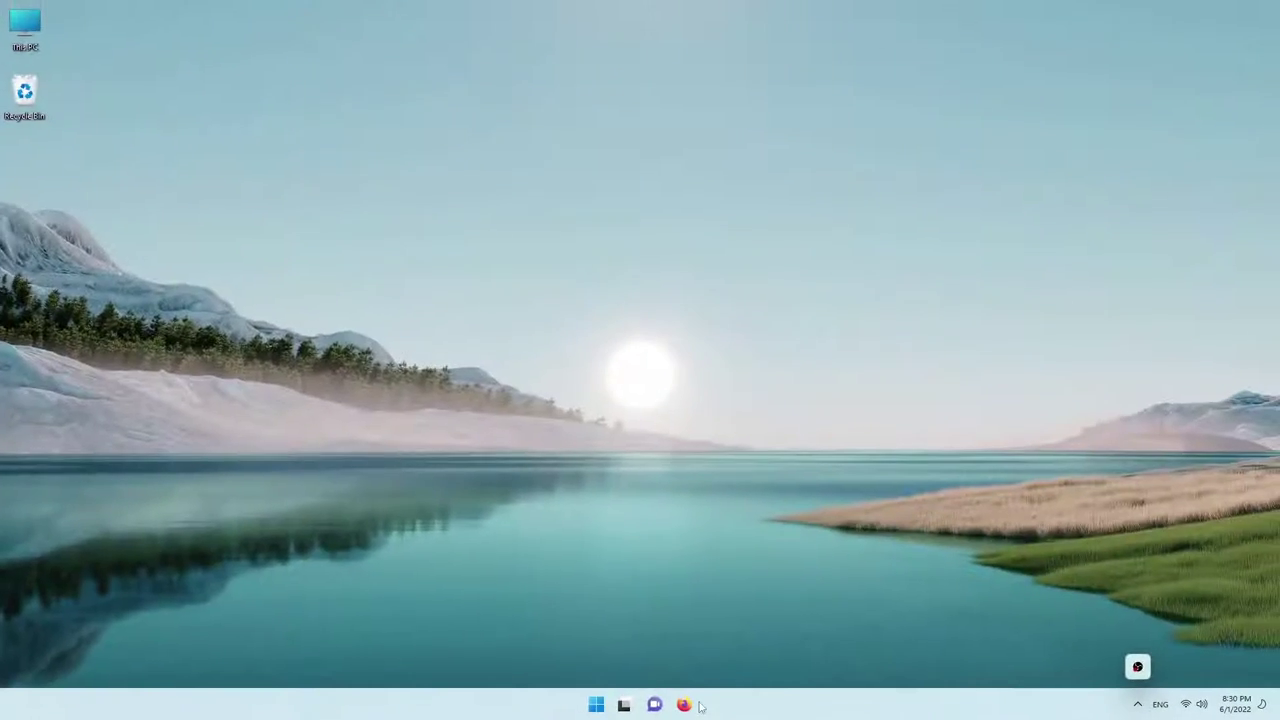
# Find Device Manager through the Windows search, open it and maximize its window
pyautogui.click(596, 705)
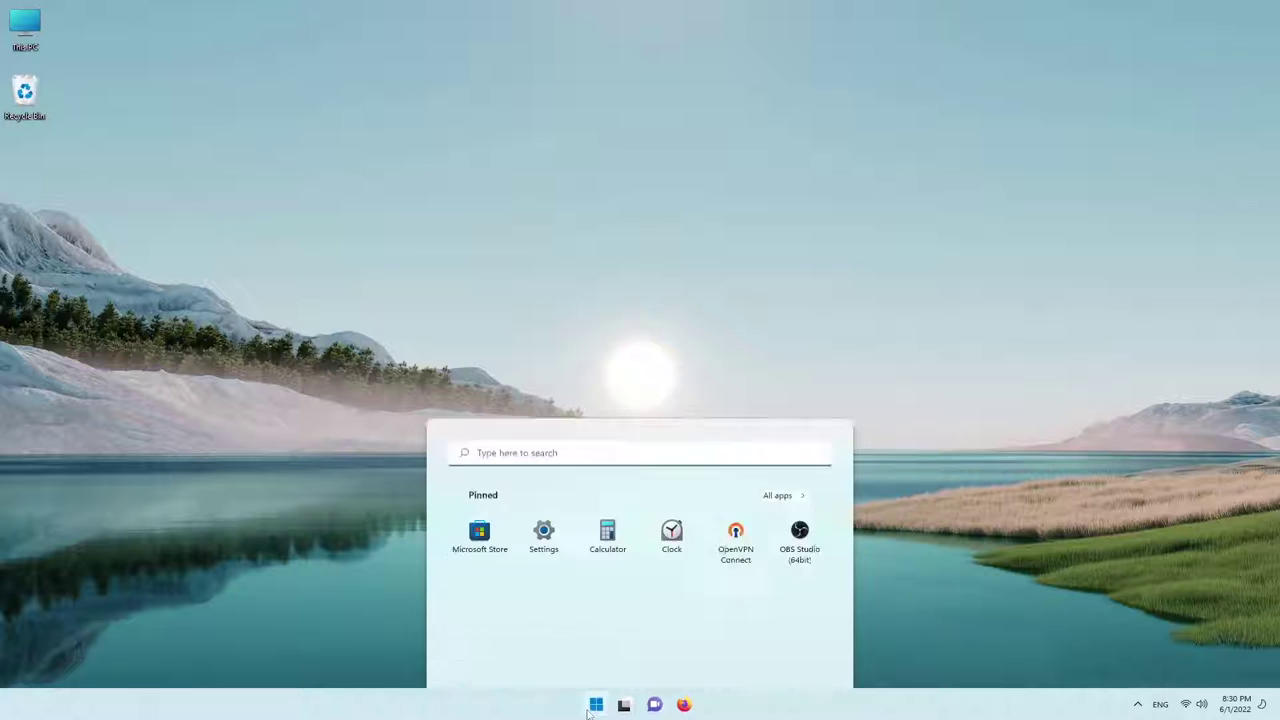
pyautogui.write('device Manager')
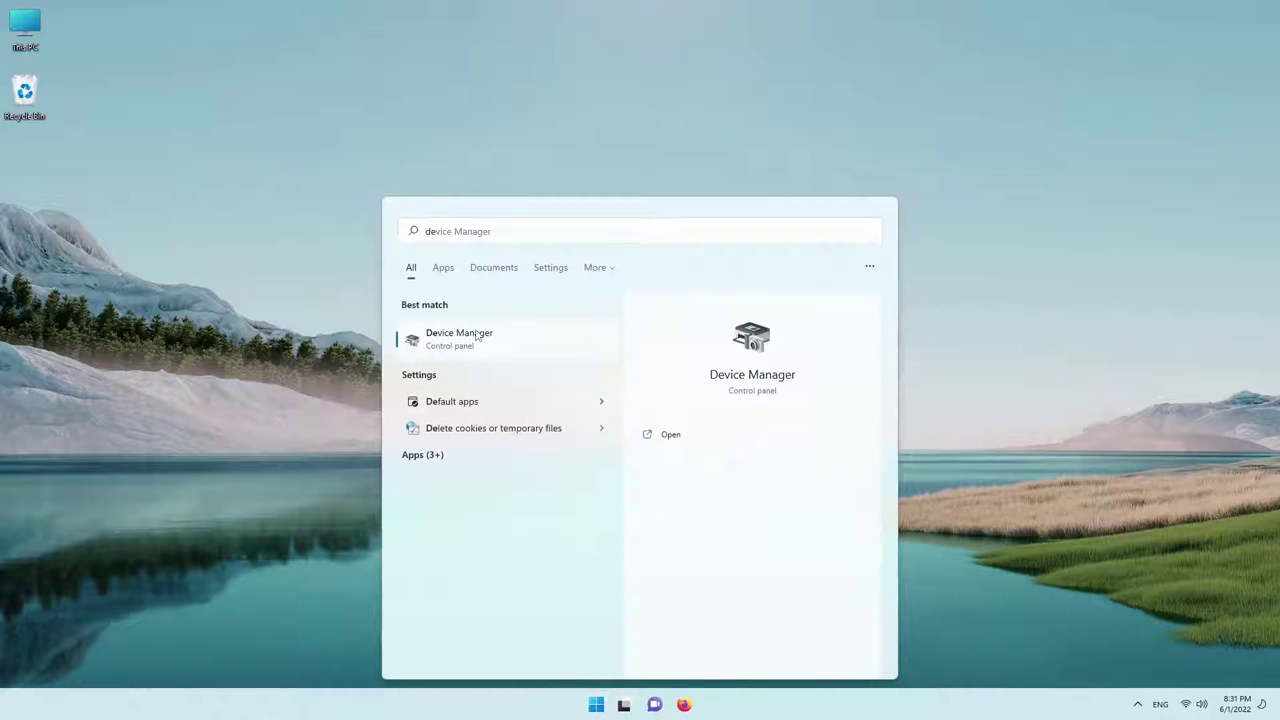
pyautogui.click(482, 338)
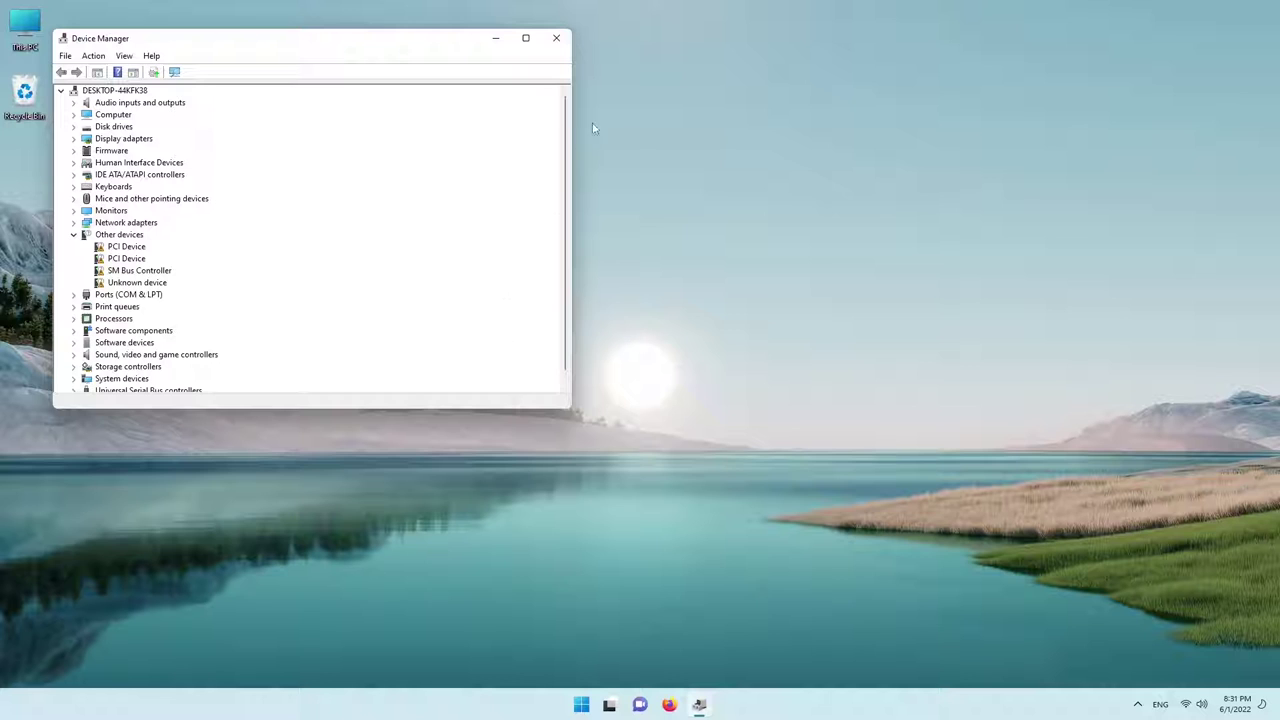
pyautogui.click(524, 39)
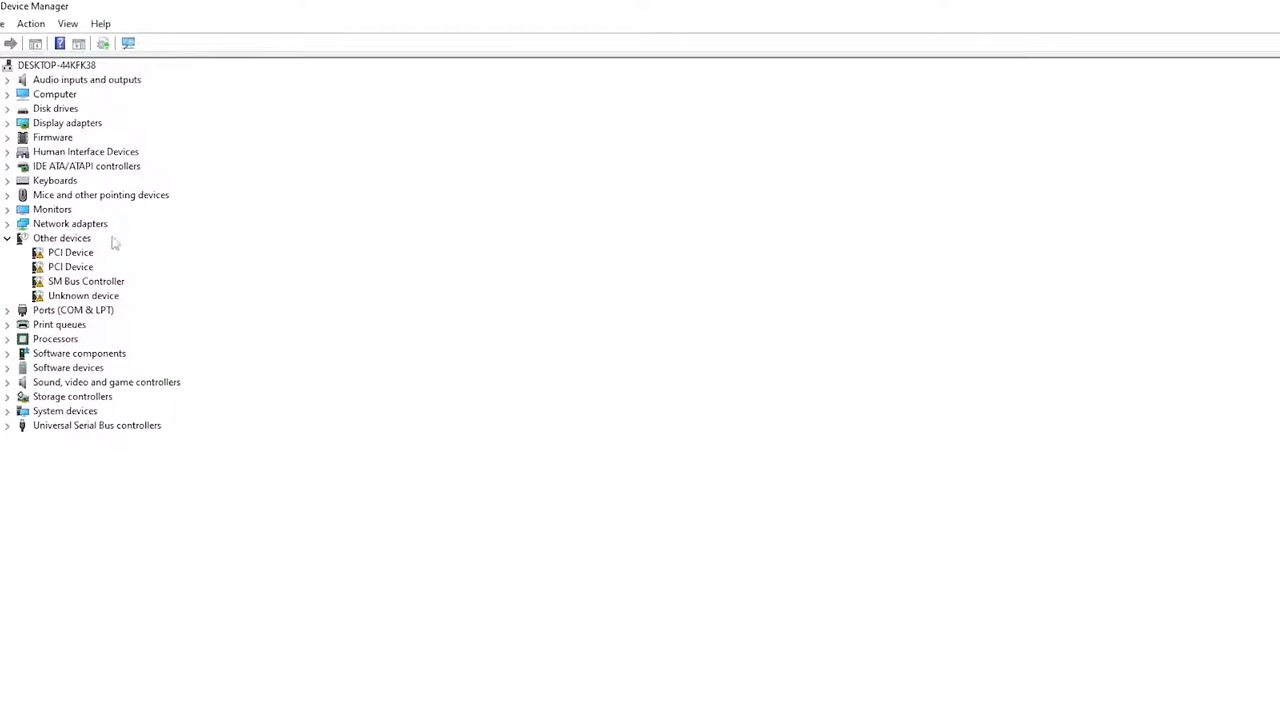
# Expand the Keyboards category and search automatically for updated drivers for the HID Keyboard Device
pyautogui.doubleClick(21, 186)
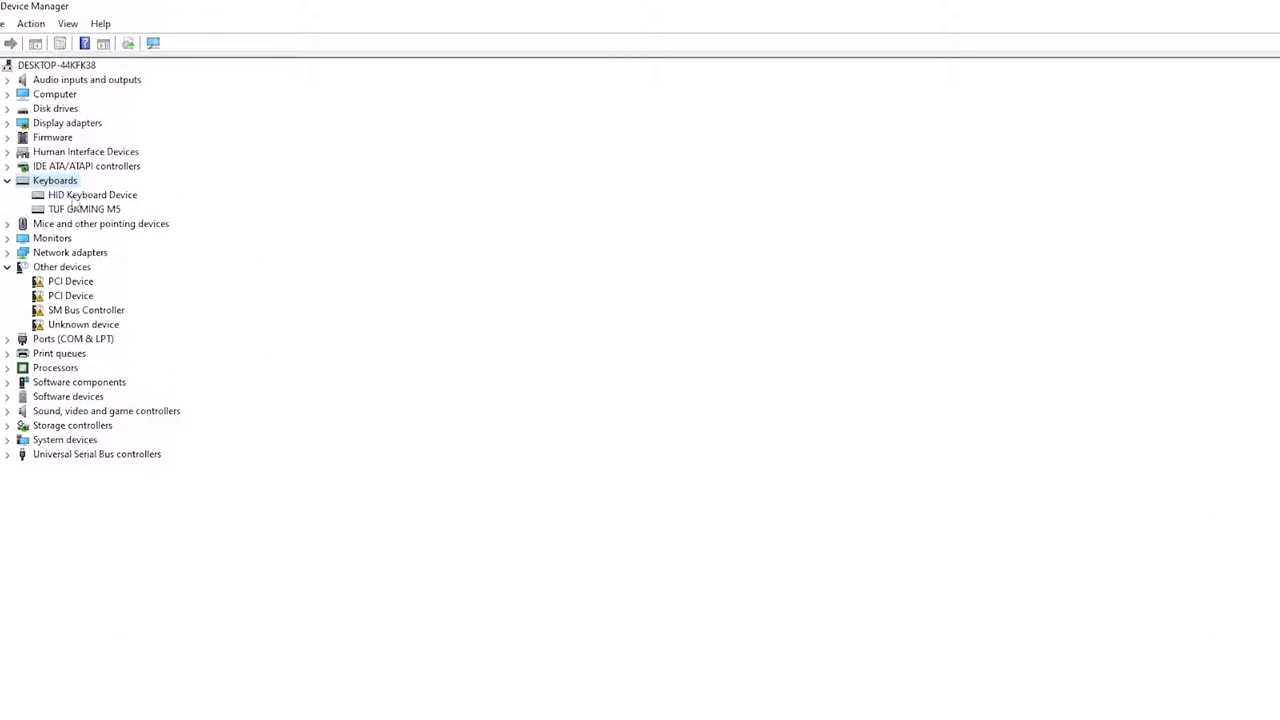
pyautogui.click(90, 197)
pyautogui.rightClick(88, 197)
pyautogui.click(130, 203)
pyautogui.click(641, 390)
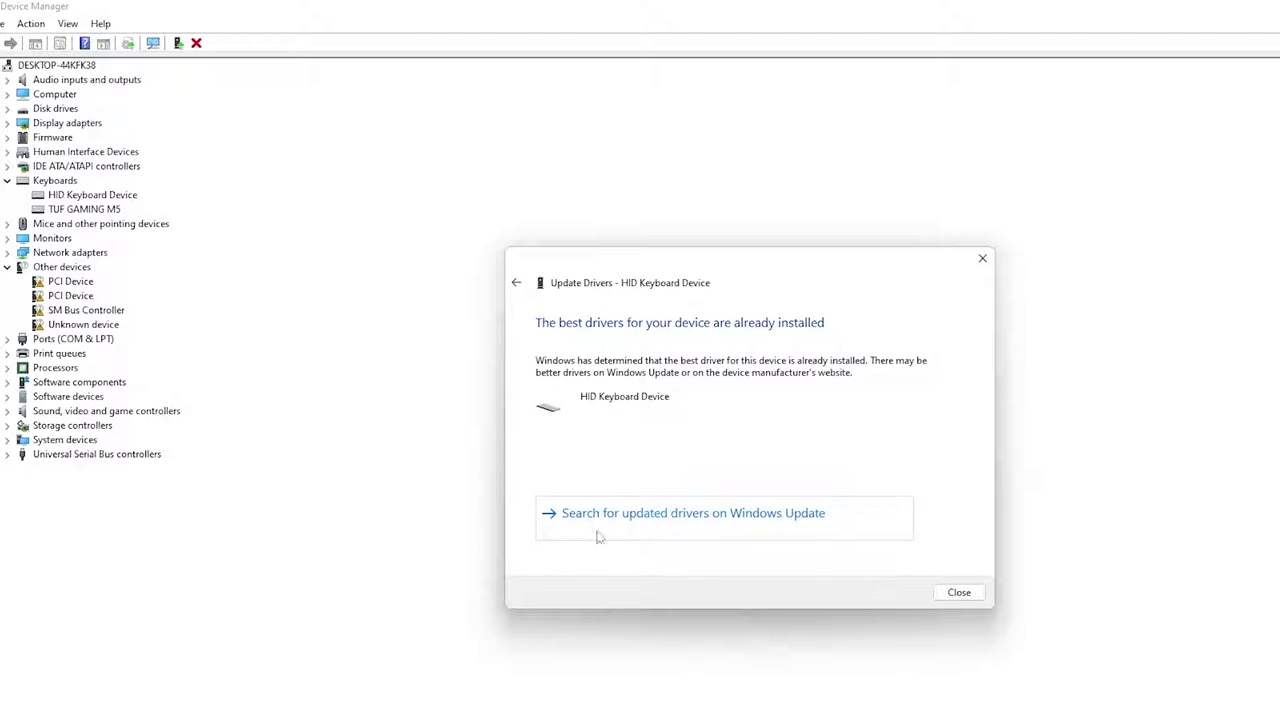
# Check Windows Update's advanced options for optional driver updates and expand the list of available driver updates
pyautogui.click(657, 521)
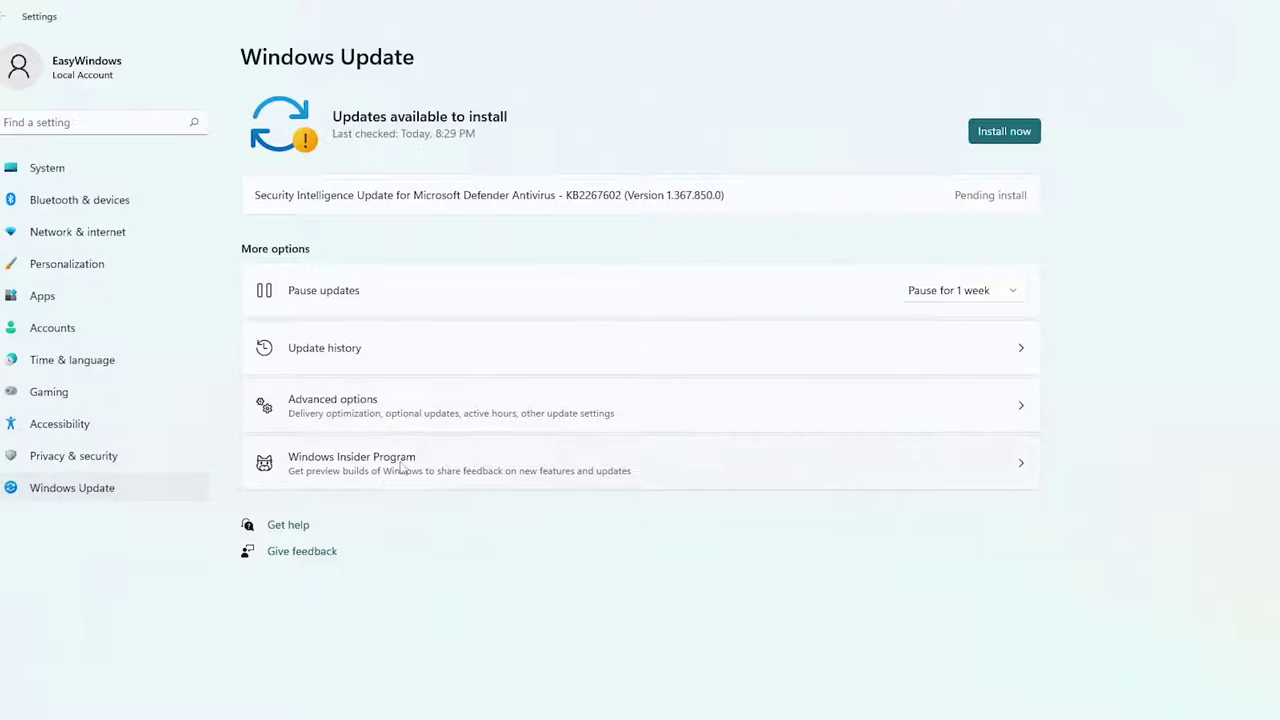
pyautogui.click(443, 418)
pyautogui.click(791, 465)
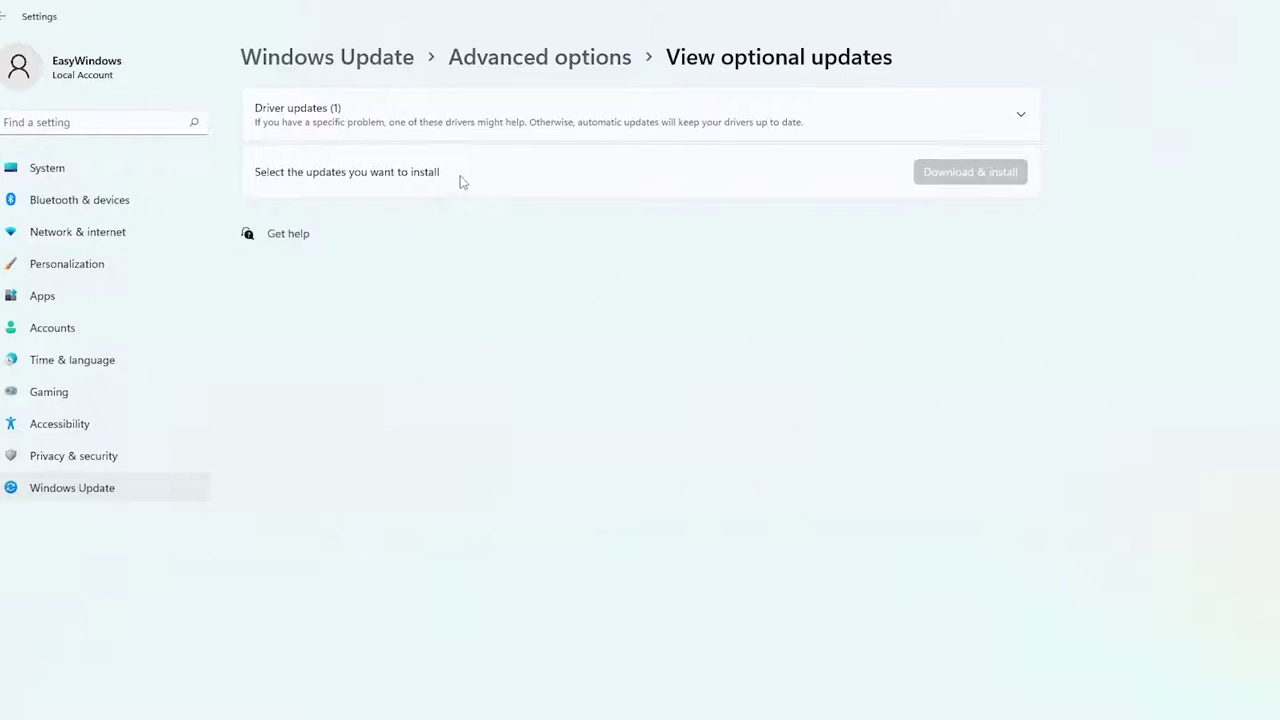
pyautogui.click(1015, 112)
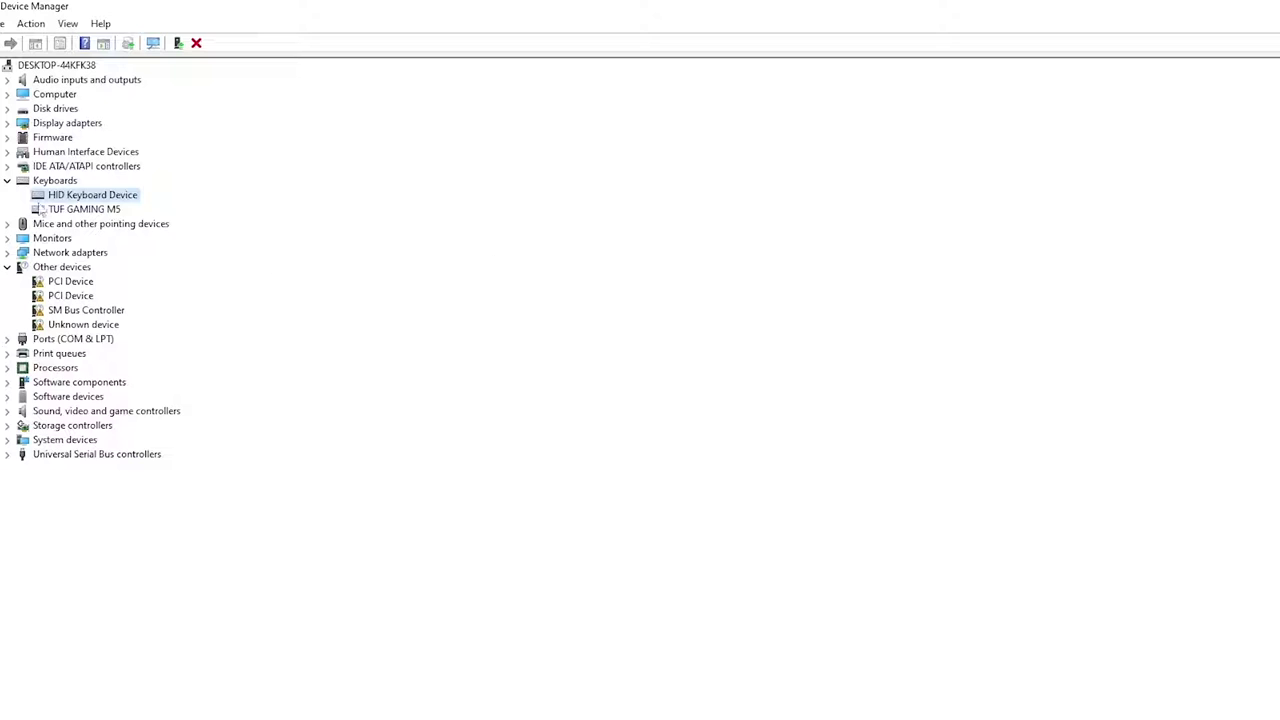
# Search automatically for updated drivers for the TUF GAMING M5 keyboard
pyautogui.click(100, 210)
pyautogui.rightClick(114, 213)
pyautogui.click(142, 221)
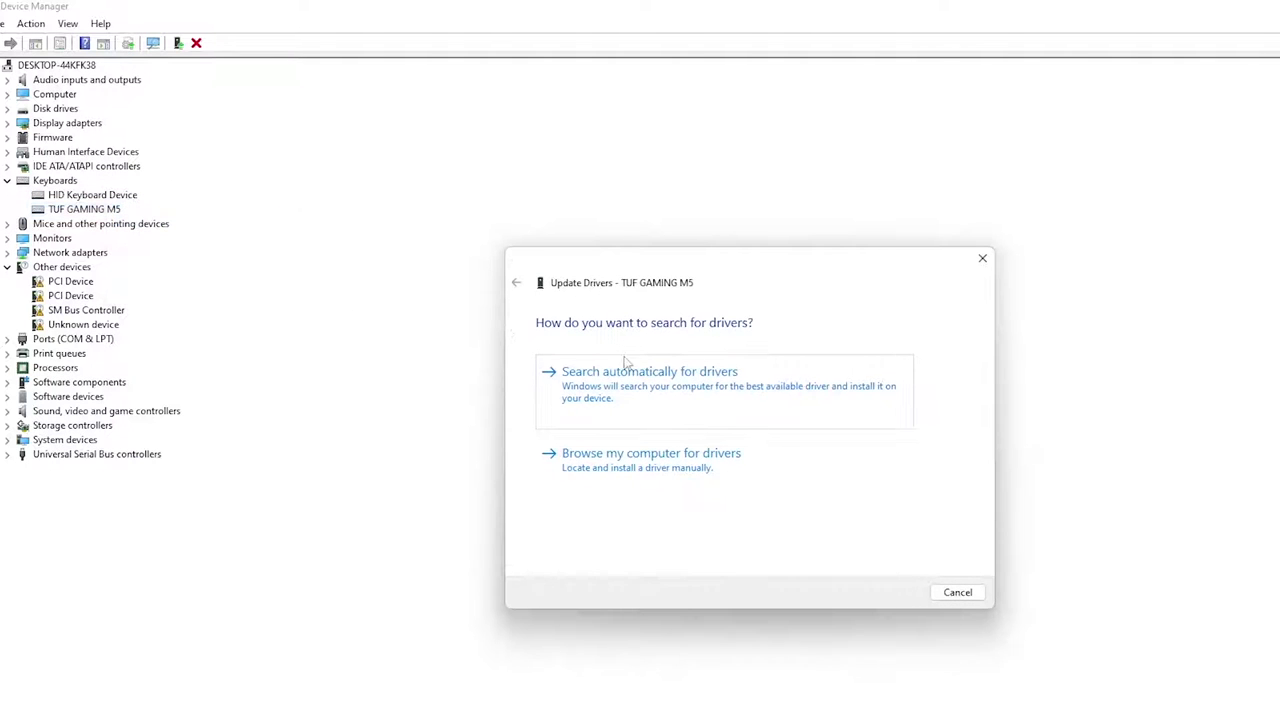
pyautogui.click(627, 390)
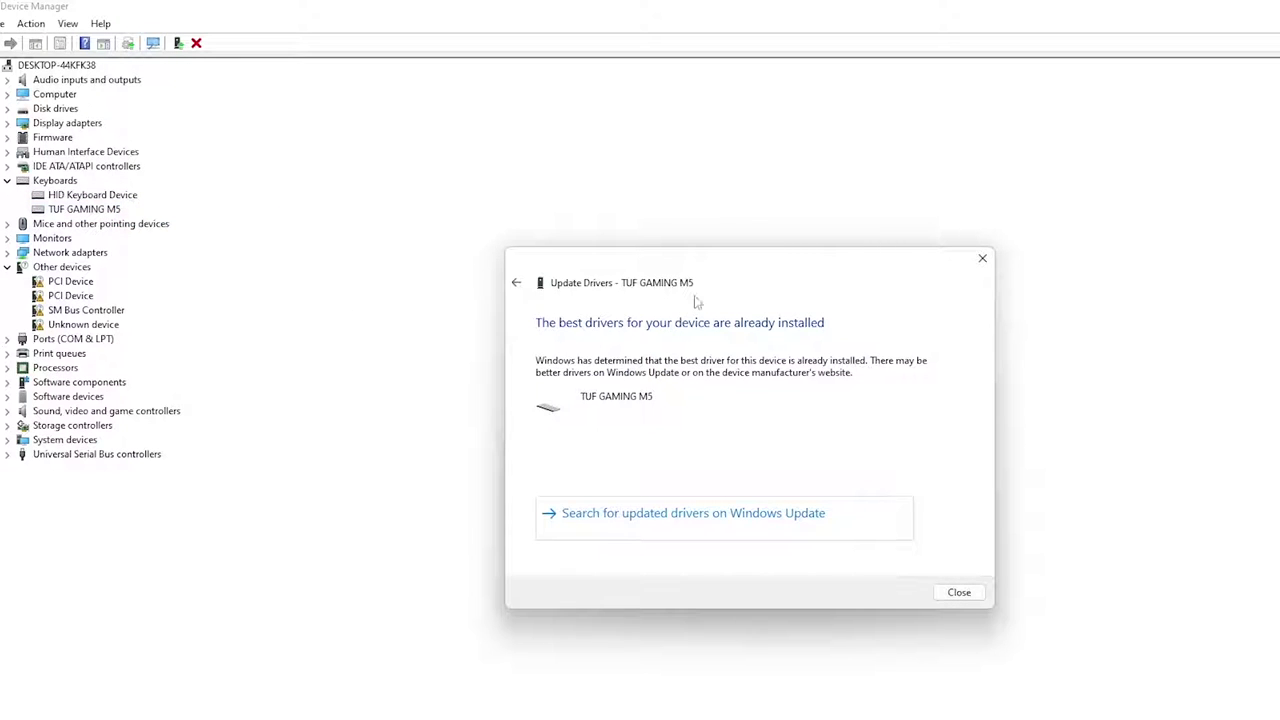
# Manually install the HID Keyboard Device driver for the TUF GAMING M5 from the compatible drivers on the computer, and test opening the Start menu
pyautogui.click(516, 283)
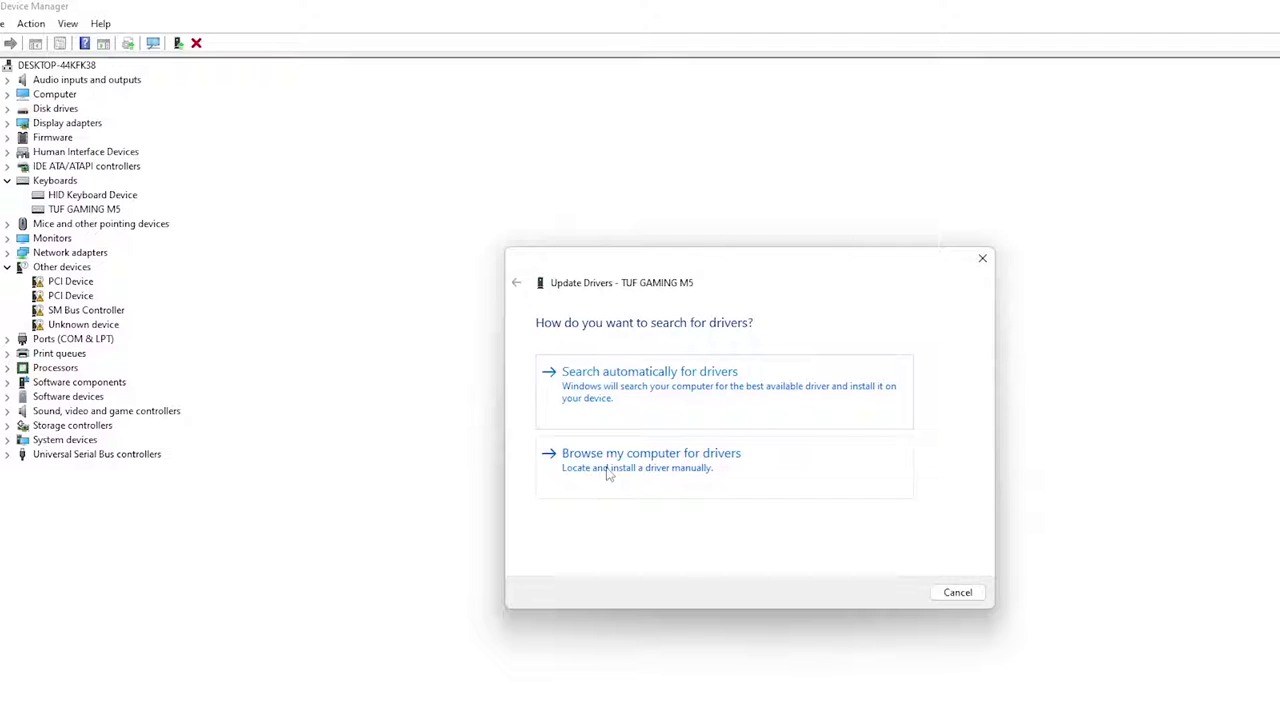
pyautogui.click(618, 473)
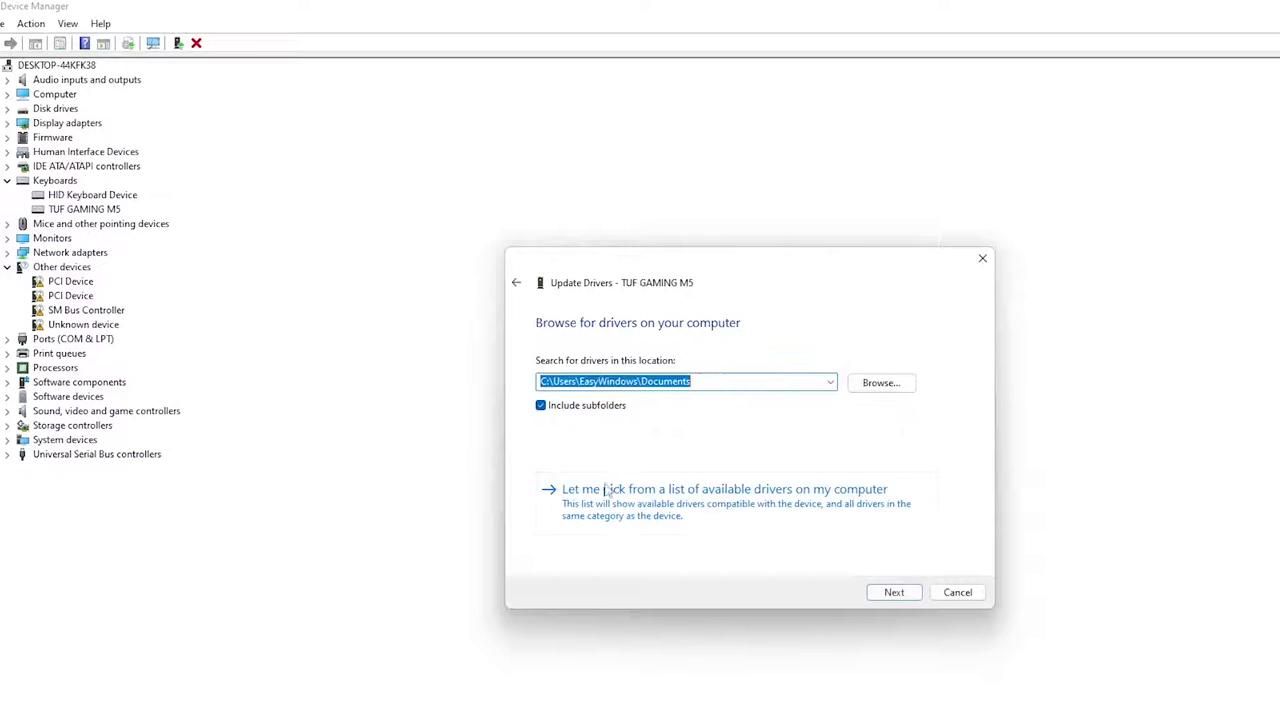
pyautogui.click(610, 490)
pyautogui.click(624, 457)
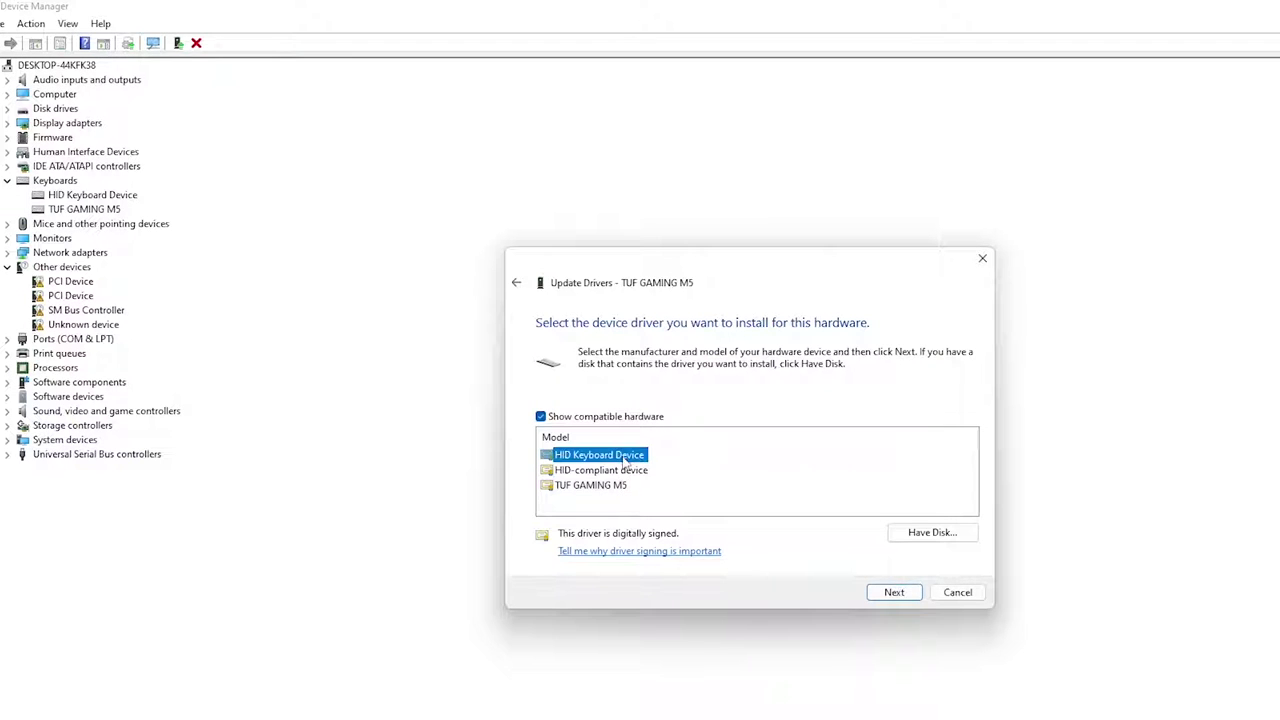
pyautogui.click(626, 484)
pyautogui.click(634, 458)
pyautogui.press('Return')
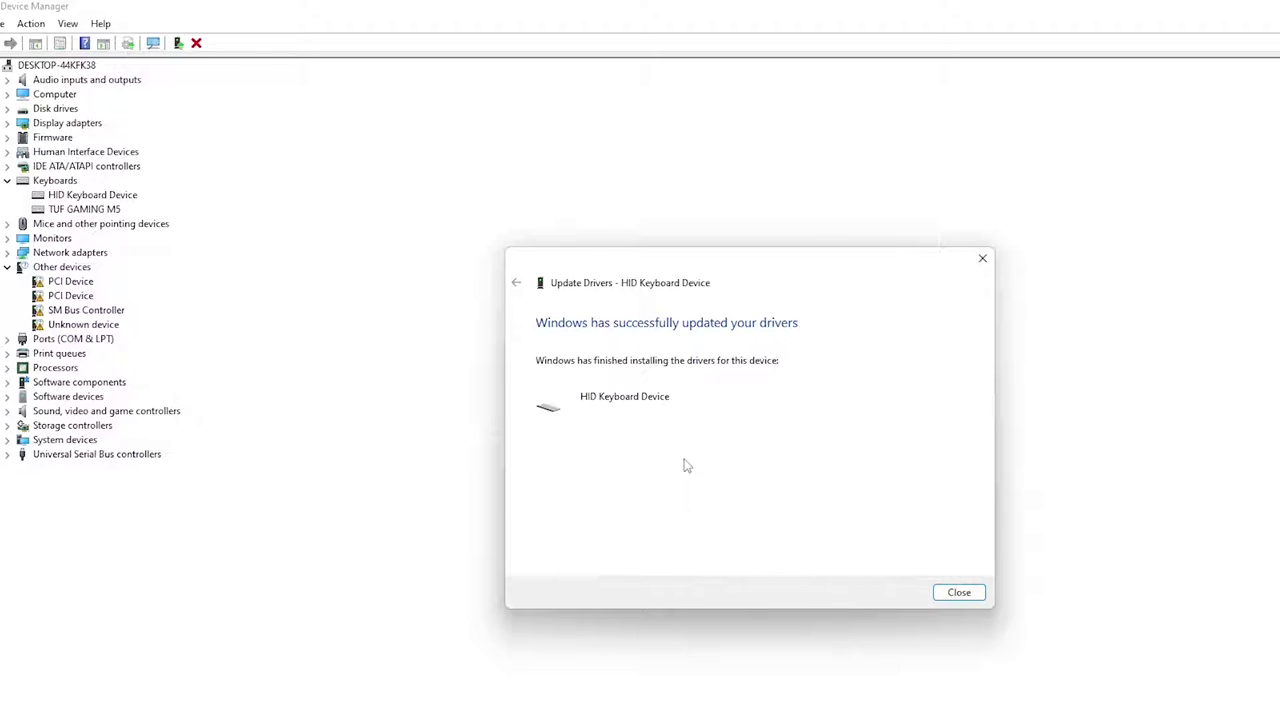
pyautogui.click(960, 593)
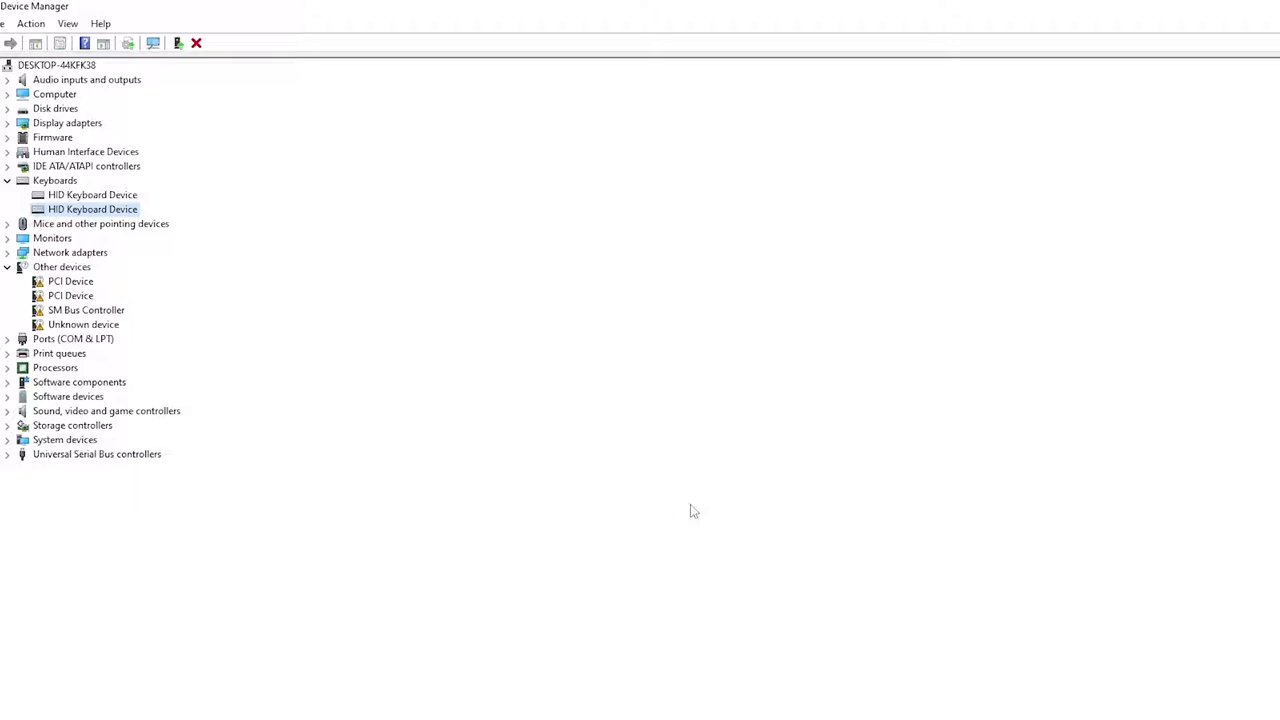
pyautogui.press('super')
pyautogui.press('Escape')
# Reinstall the HID Keyboard Device driver for the first listed keyboard from the compatible drivers on the computer
pyautogui.click(100, 197)
pyautogui.rightClick(101, 200)
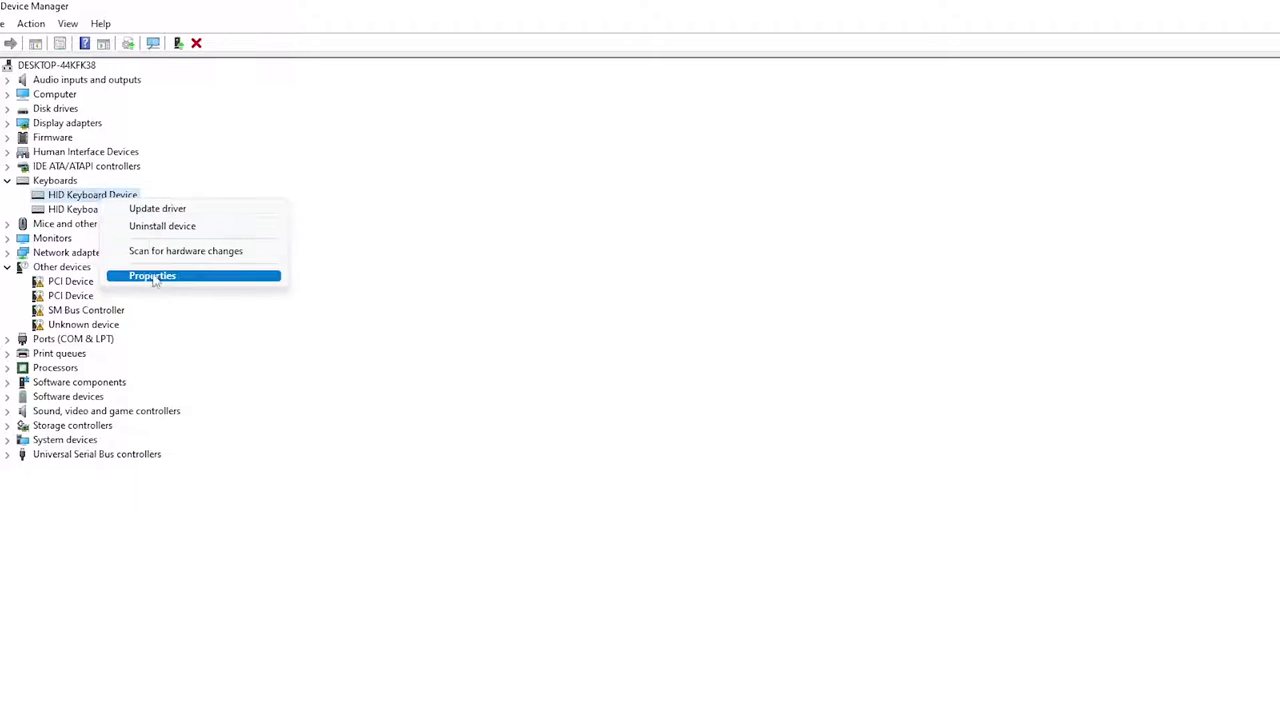
pyautogui.click(157, 209)
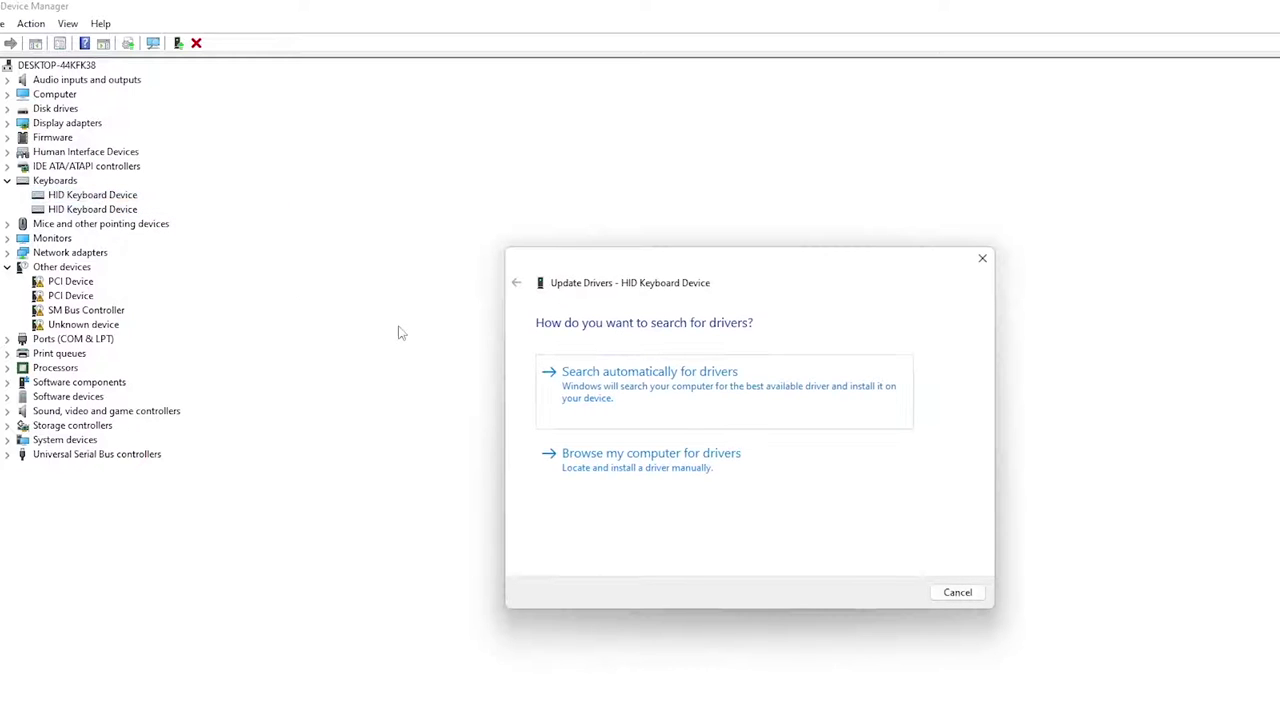
pyautogui.click(627, 476)
pyautogui.click(638, 495)
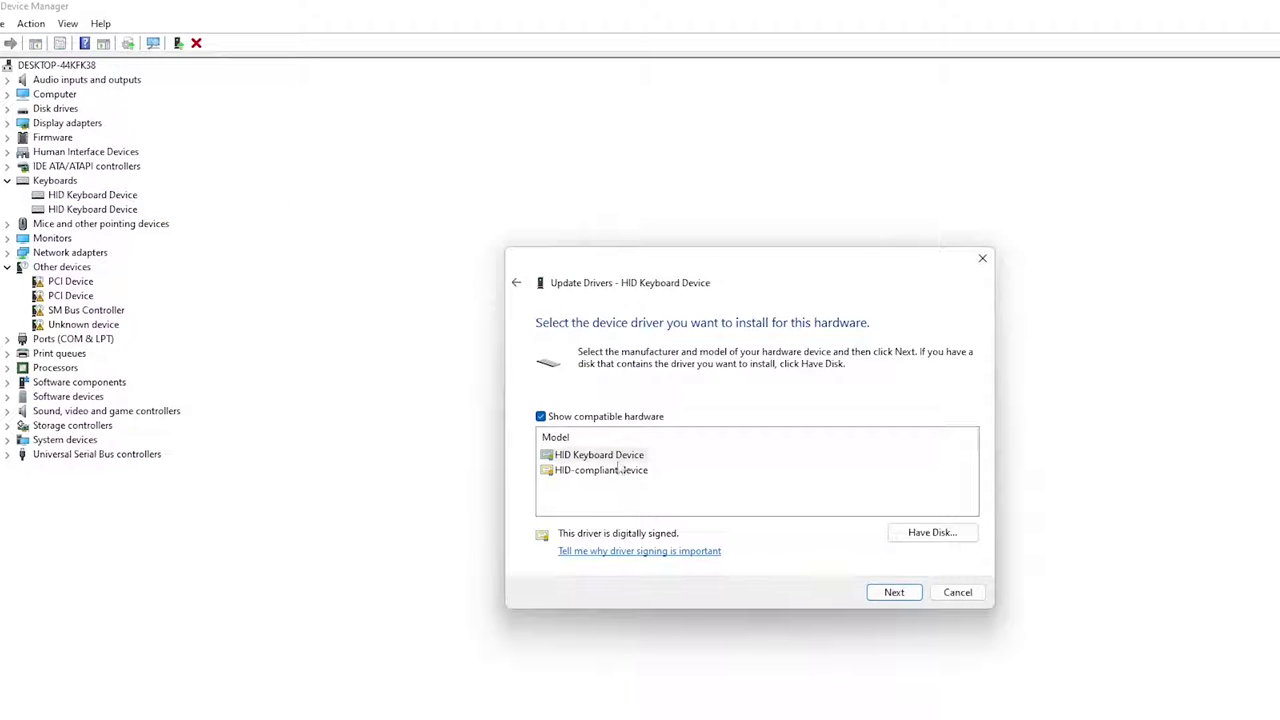
pyautogui.doubleClick(613, 463)
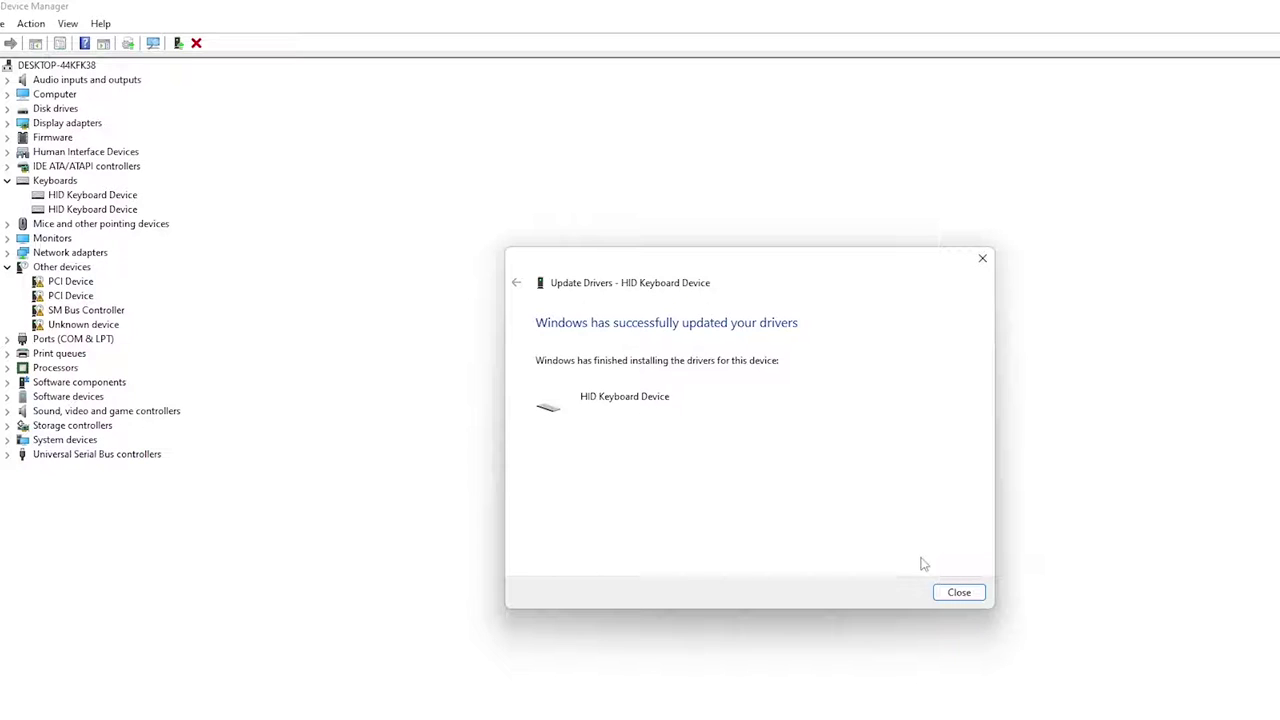
pyautogui.click(959, 592)
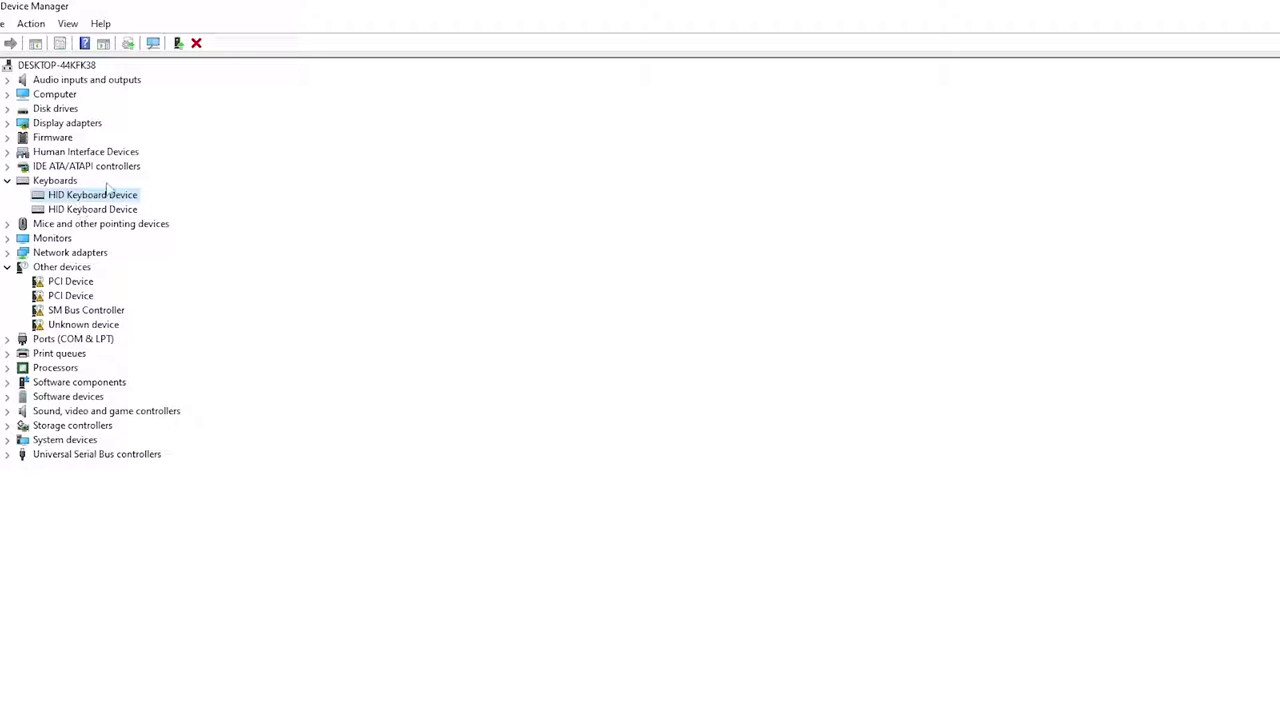
# Check the driver rollback option in the HID Keyboard Device's driver properties
pyautogui.rightClick(88, 209)
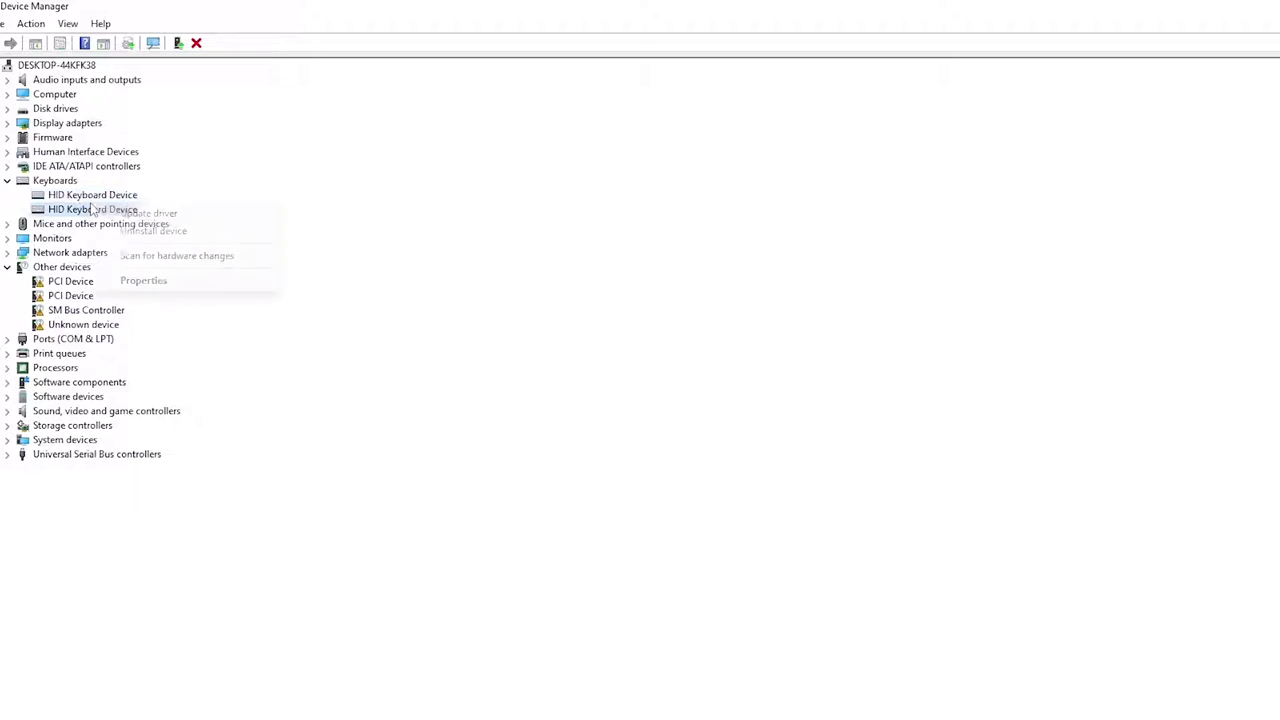
pyautogui.click(180, 269)
pyautogui.click(653, 265)
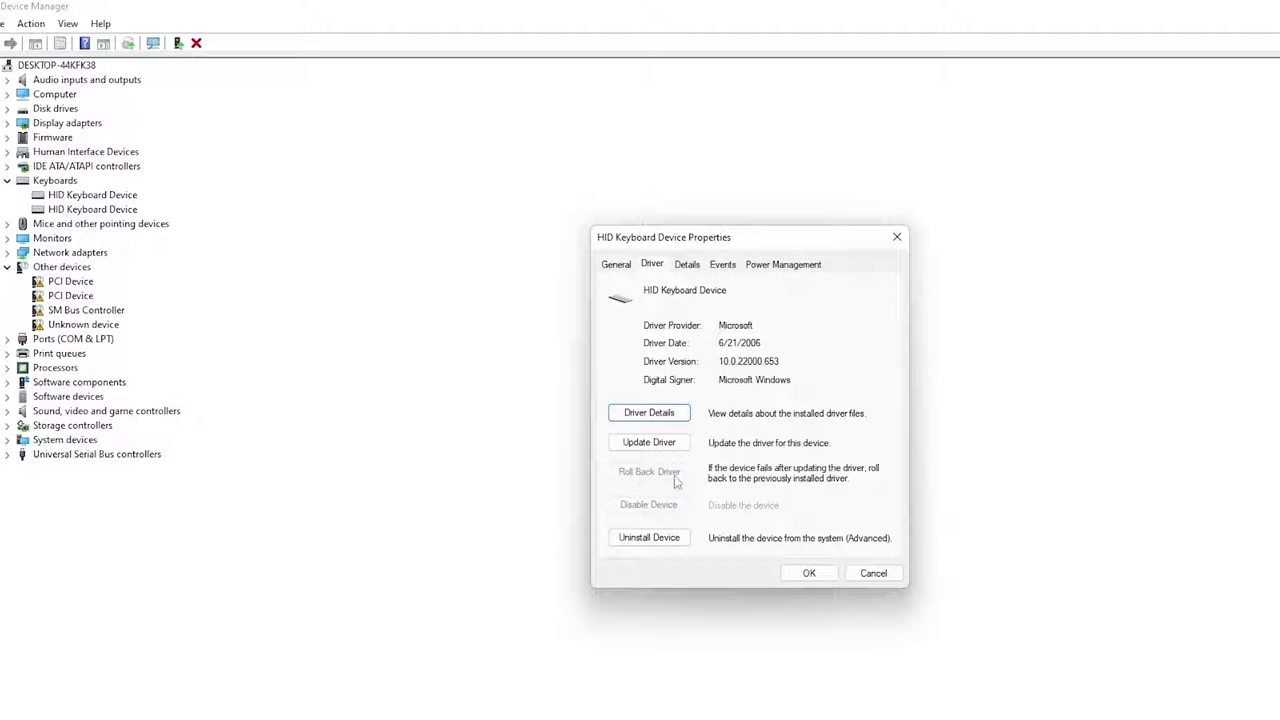
pyautogui.click(808, 578)
pyautogui.rightClick(104, 211)
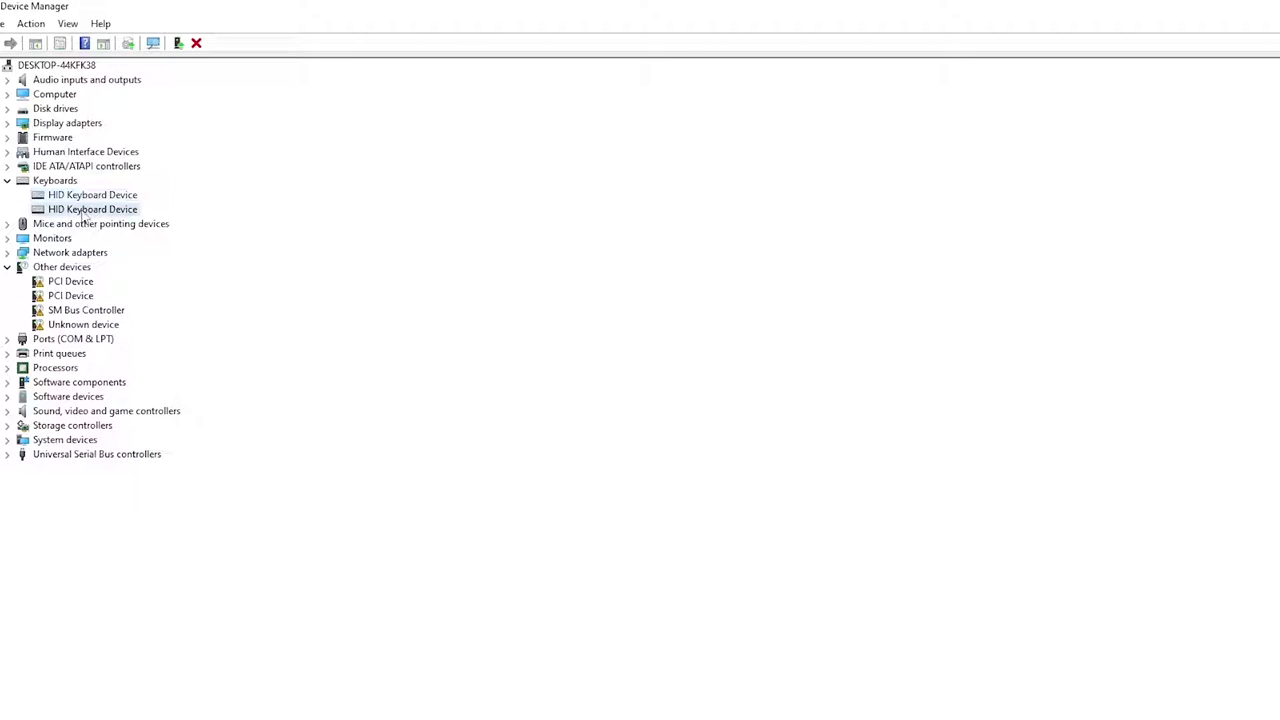
pyautogui.click(145, 221)
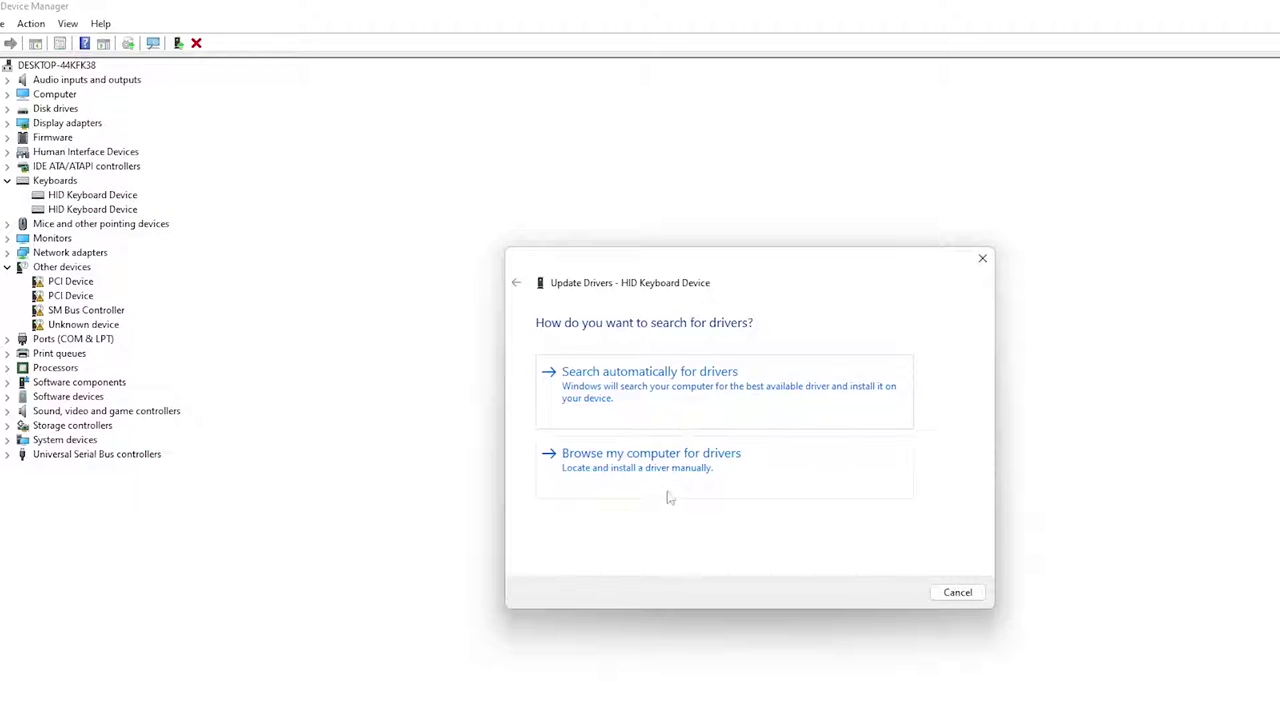
pyautogui.click(958, 593)
# Roll back the second HID Keyboard Device's driver, giving the reason "Previous version of the driver had more features"
pyautogui.rightClick(95, 212)
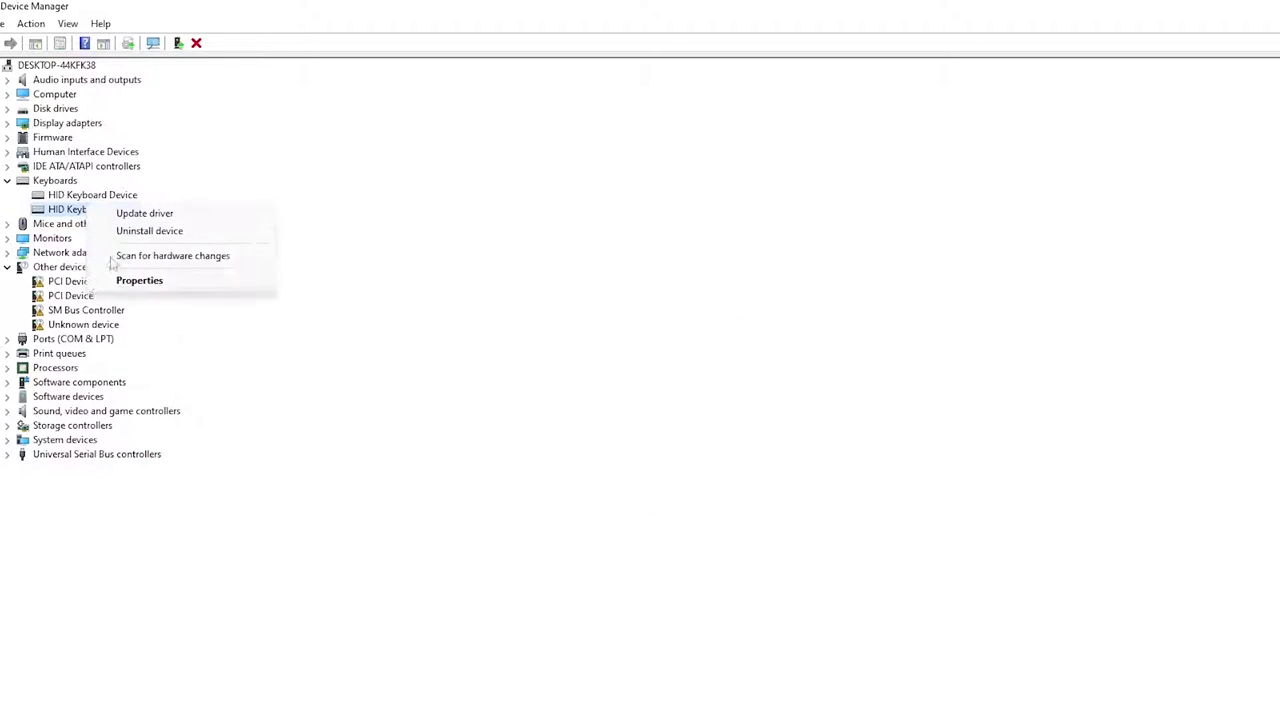
pyautogui.click(140, 280)
pyautogui.click(651, 265)
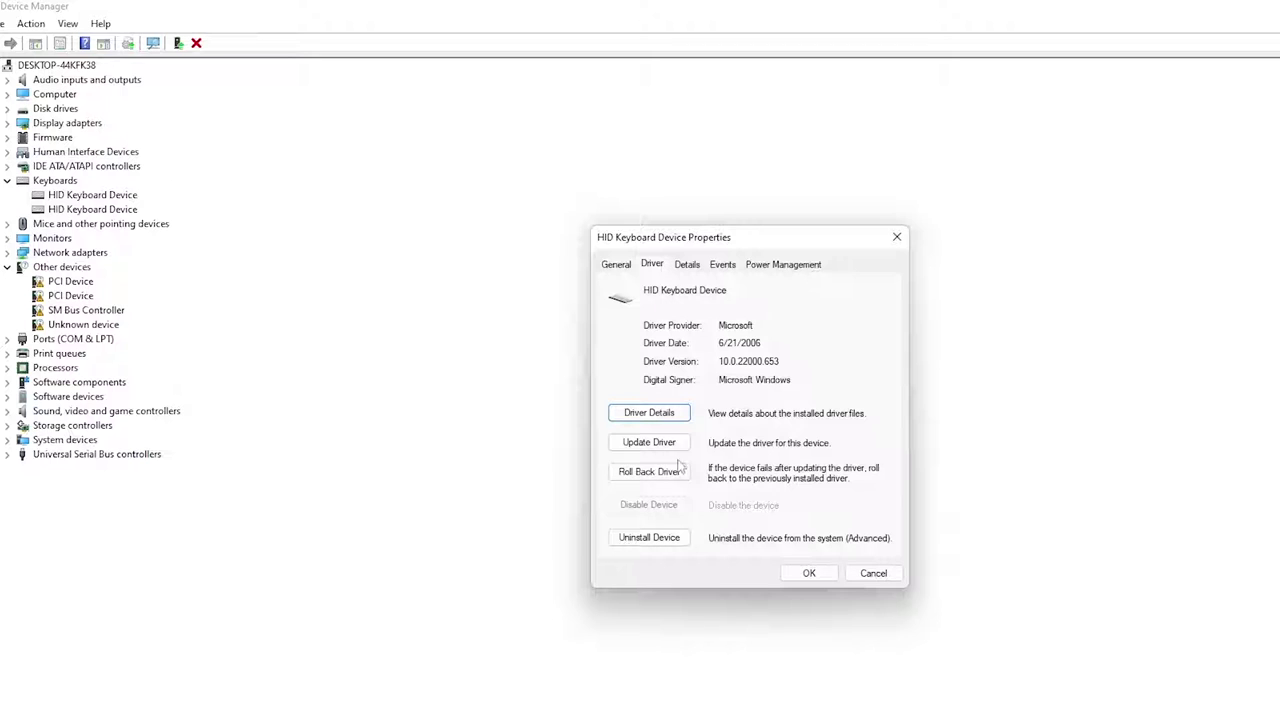
pyautogui.click(660, 477)
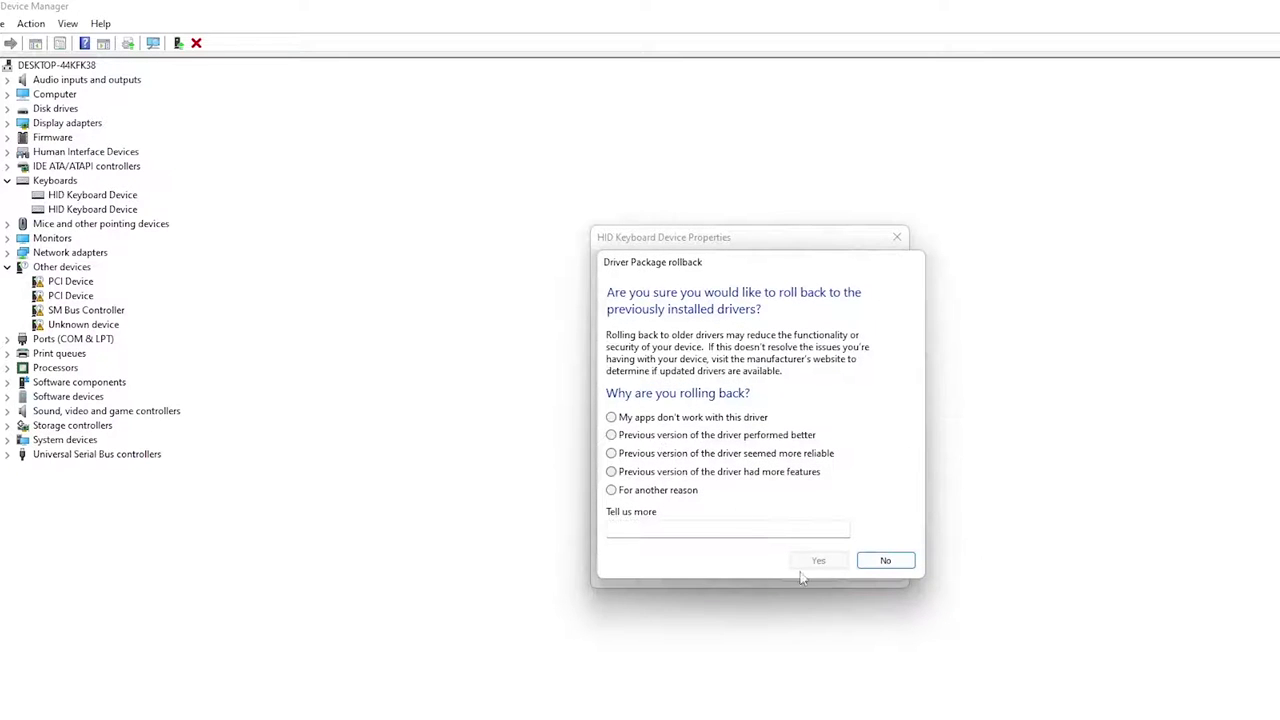
pyautogui.click(642, 492)
pyautogui.click(730, 477)
pyautogui.click(819, 560)
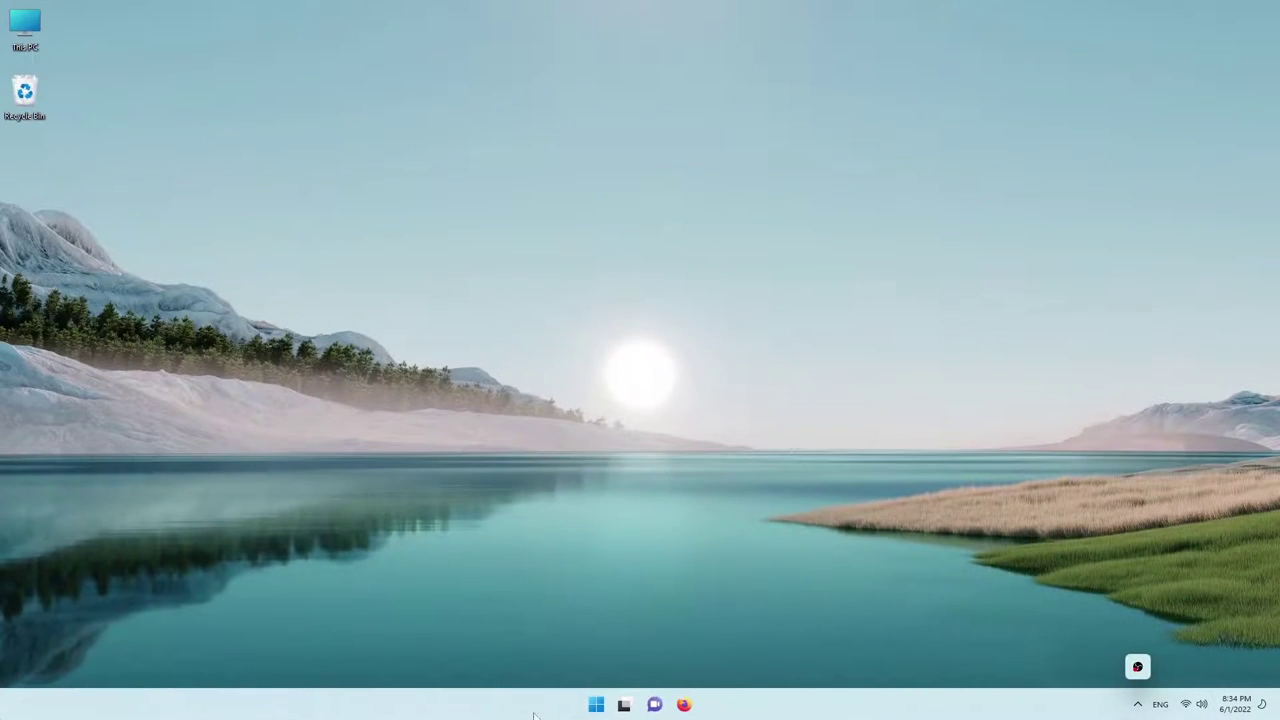
# Run the Keyboard troubleshooter from the other troubleshooters in the system settings and close it when finished
pyautogui.click(596, 705)
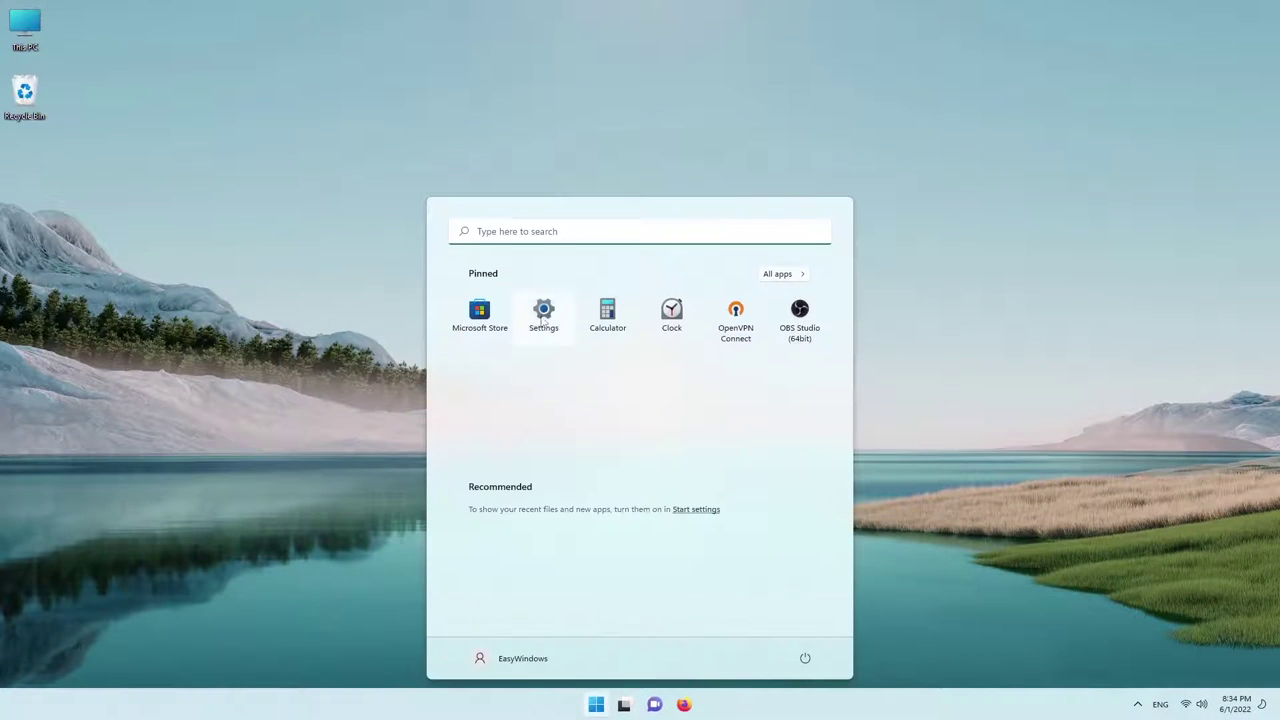
pyautogui.click(542, 315)
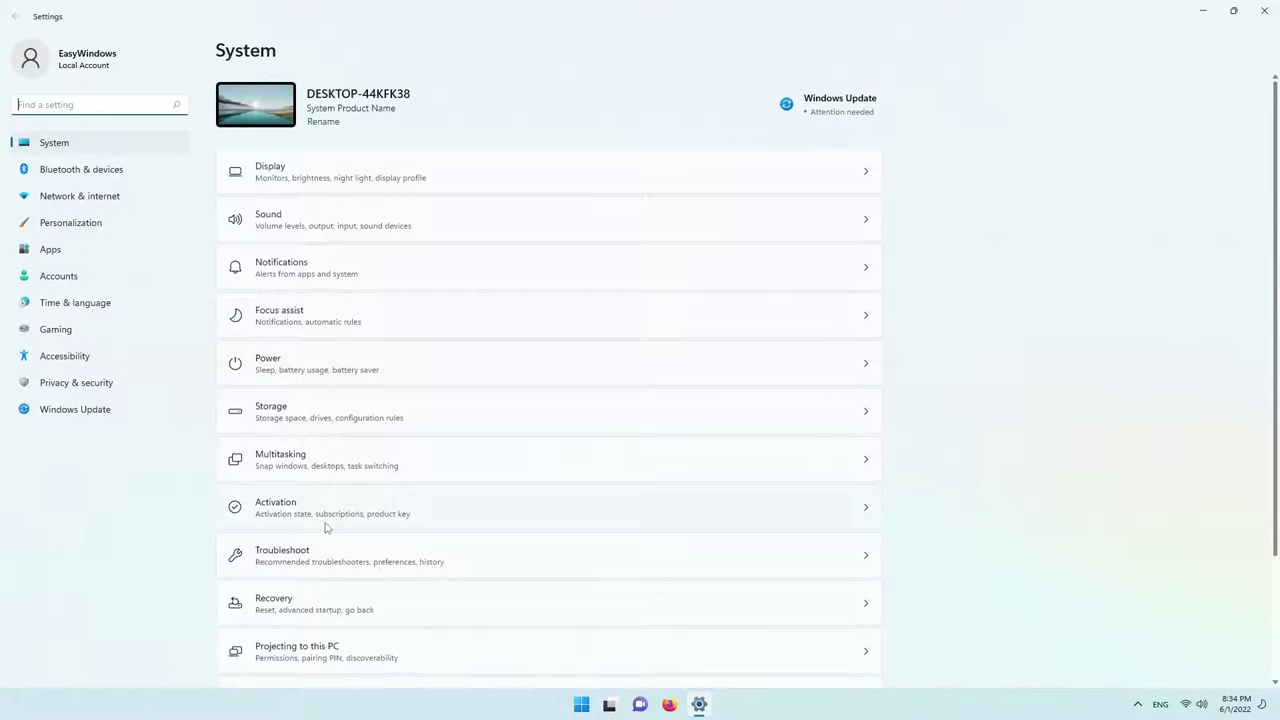
pyautogui.click(324, 564)
pyautogui.click(344, 216)
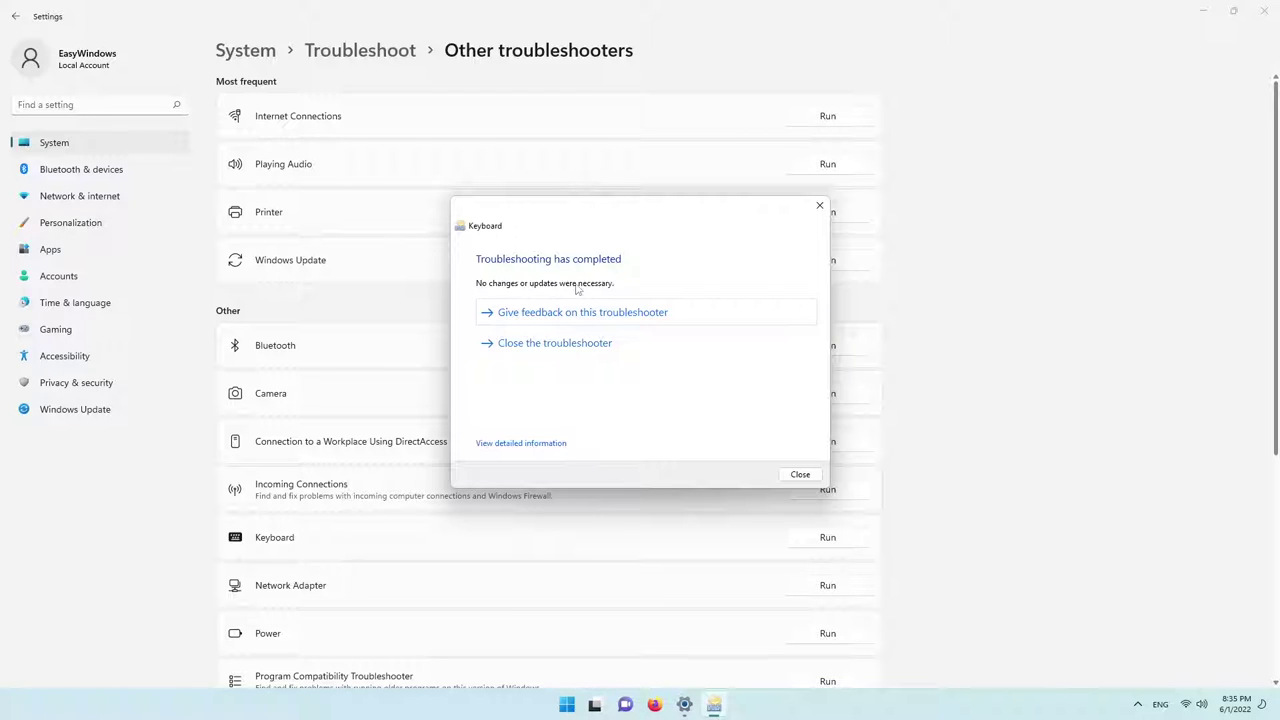
pyautogui.click(595, 356)
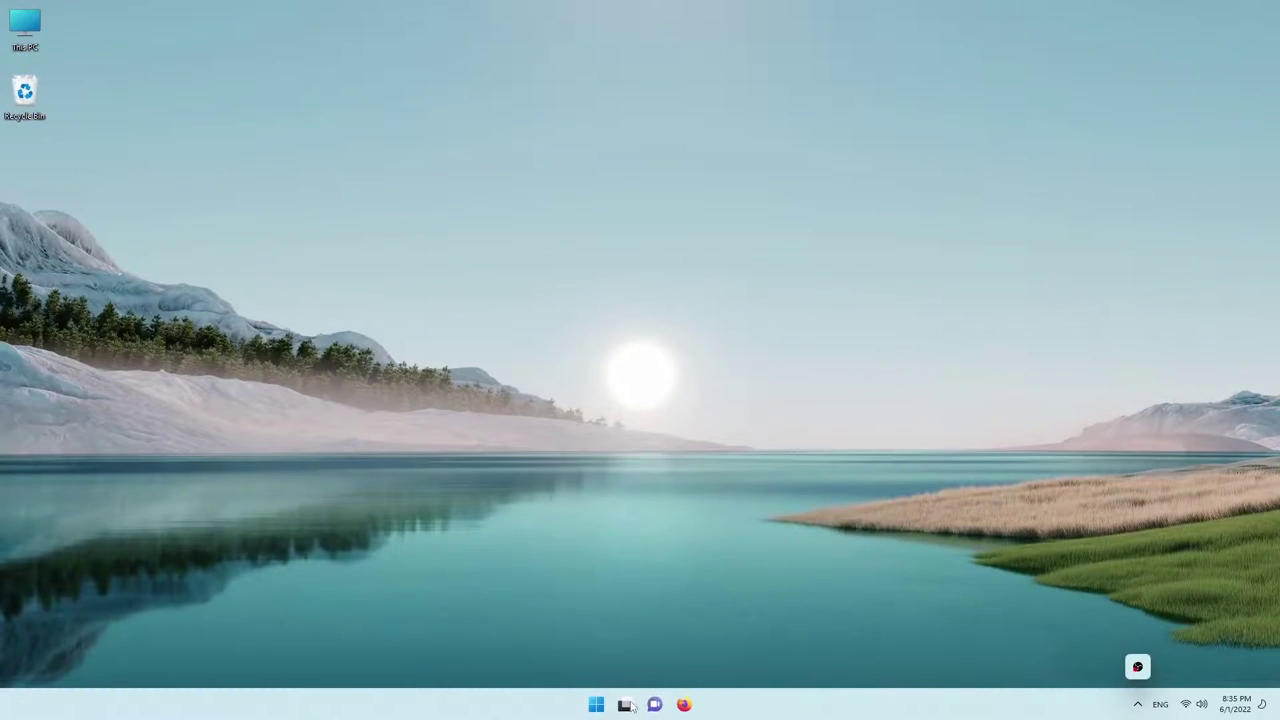
# Open the Keyboard page of the Accessibility settings
pyautogui.click(596, 704)
pyautogui.click(545, 310)
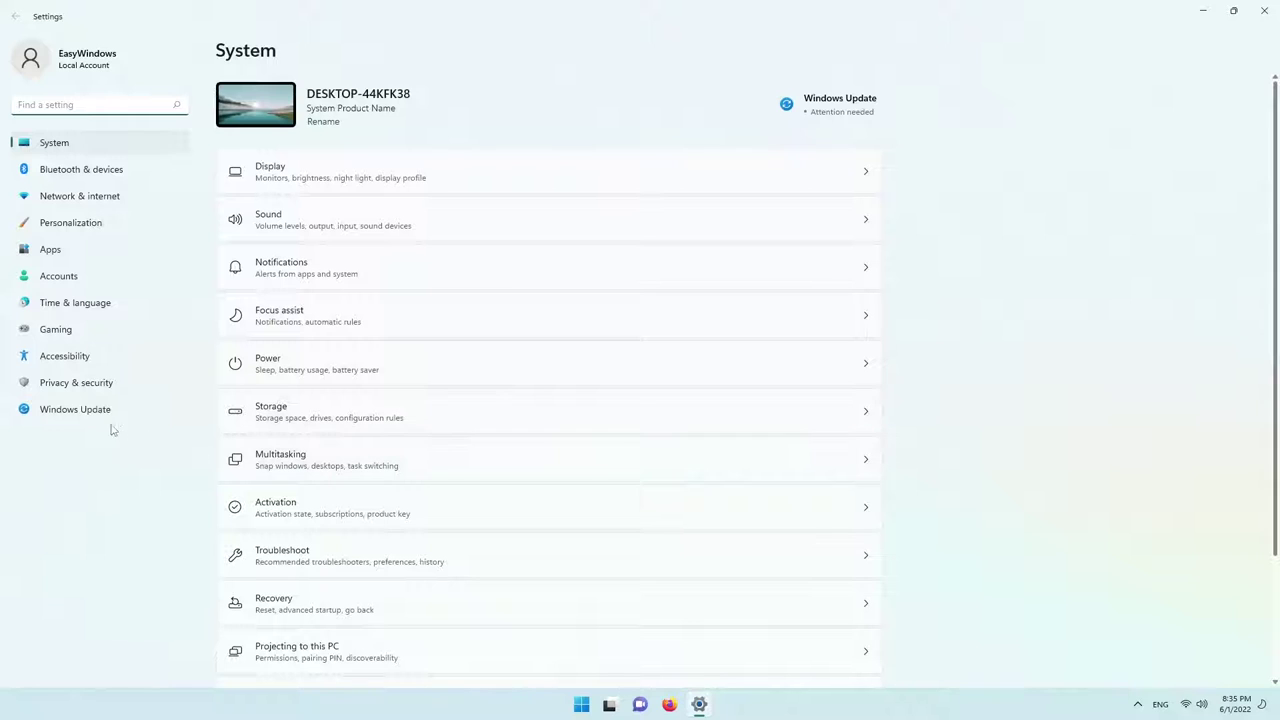
pyautogui.click(90, 360)
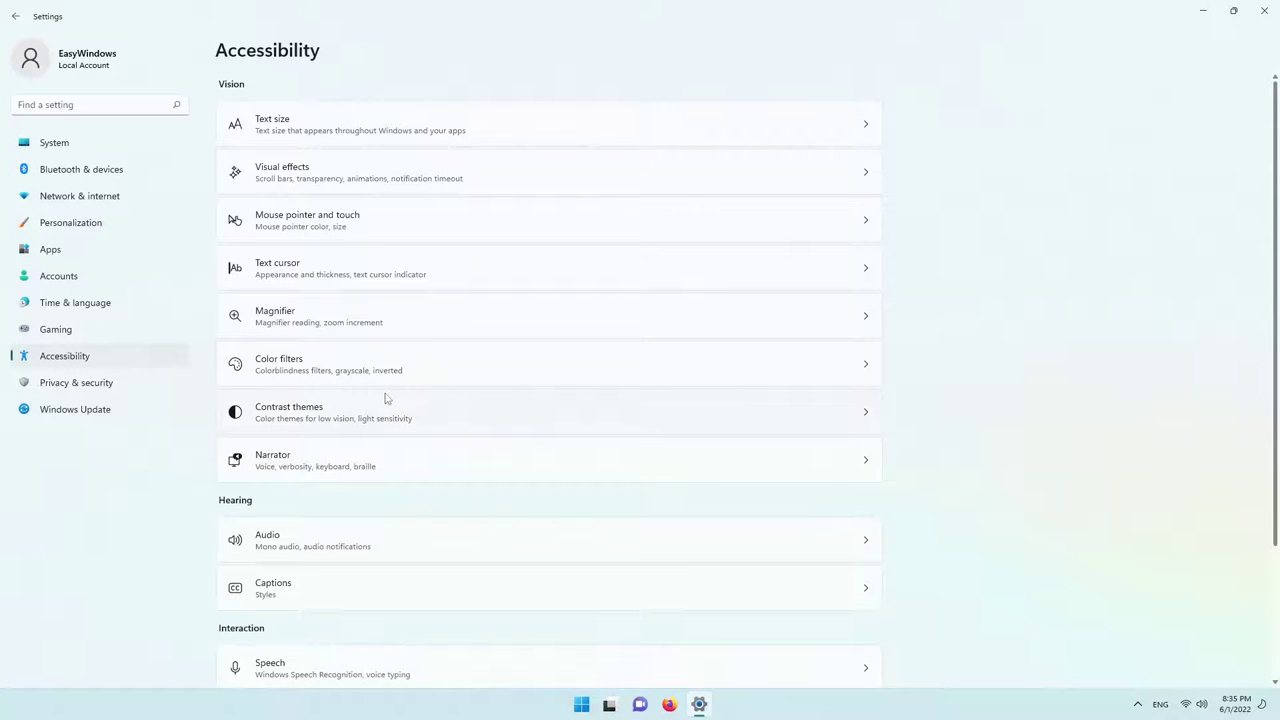
pyautogui.scroll(-3, 386, 398)
pyautogui.click(430, 554)
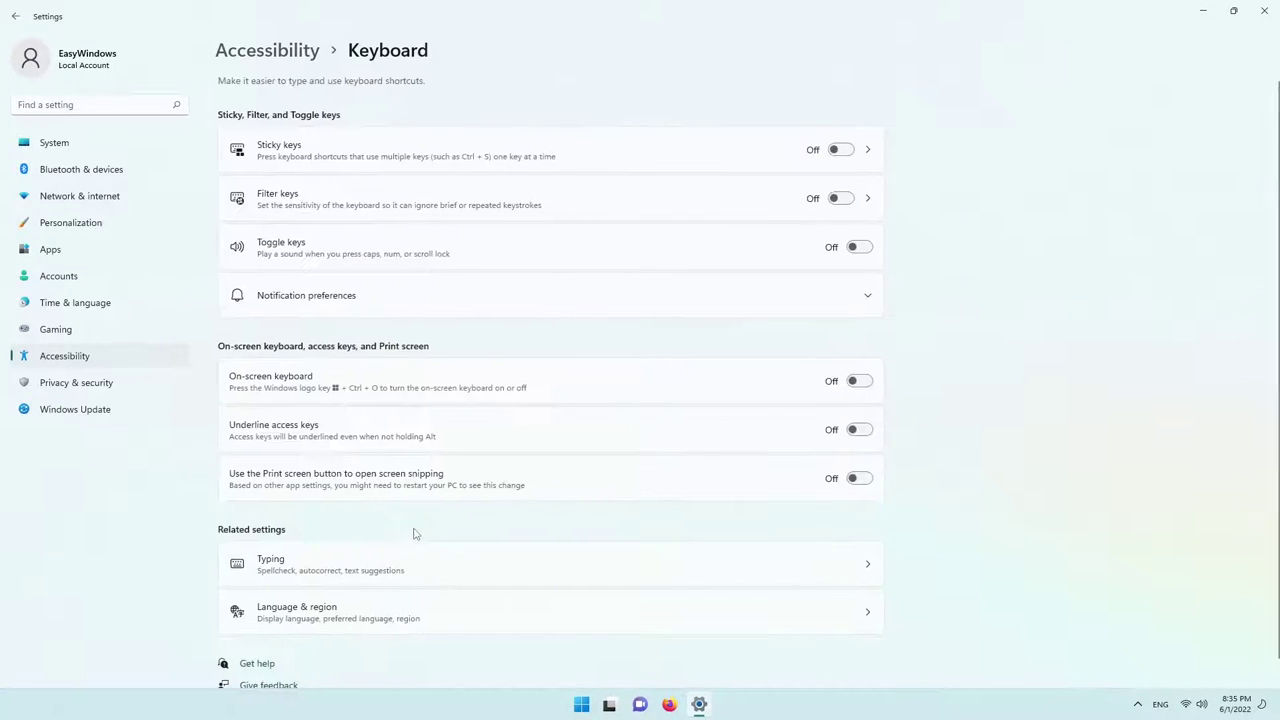
# Switch Filter keys, Sticky keys and Toggle keys on and back off, and close the settings
pyautogui.click(866, 199)
pyautogui.hotkey('alt', 'Left')
pyautogui.click(840, 199)
pyautogui.click(840, 199)
pyautogui.click(840, 150)
pyautogui.click(840, 150)
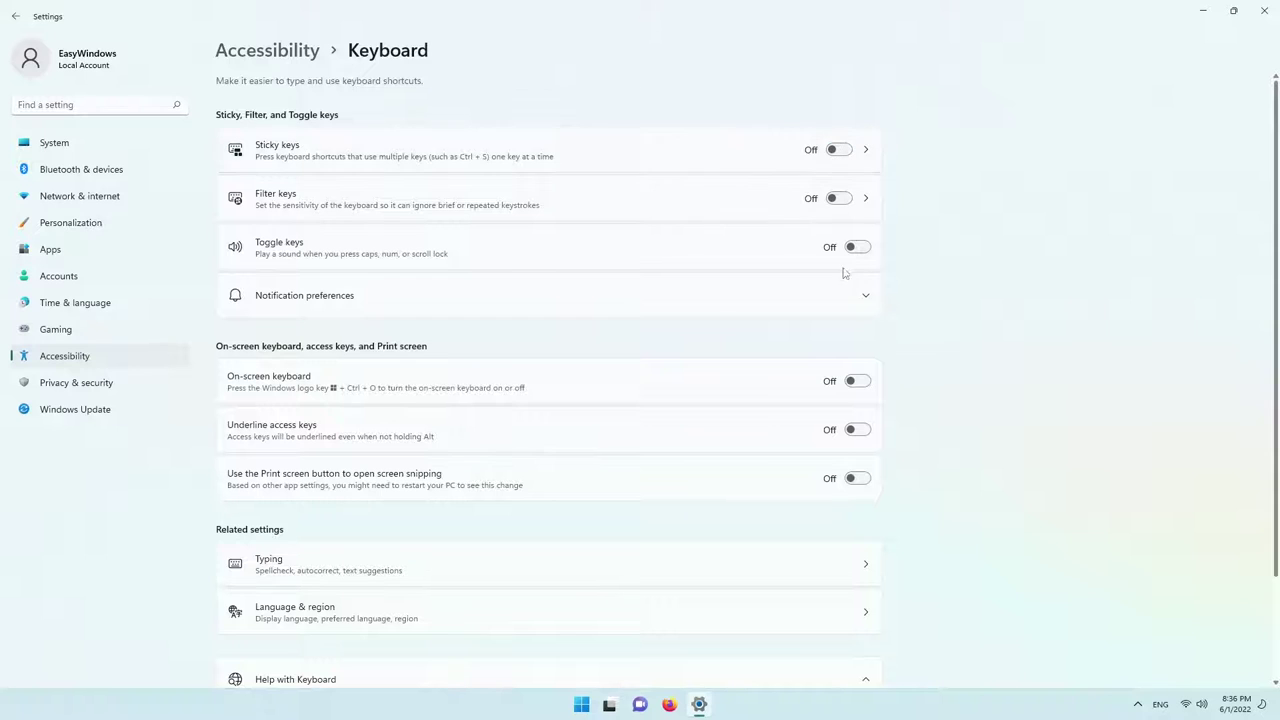
pyautogui.click(857, 247)
pyautogui.click(857, 247)
pyautogui.scroll(-3, 639, 482)
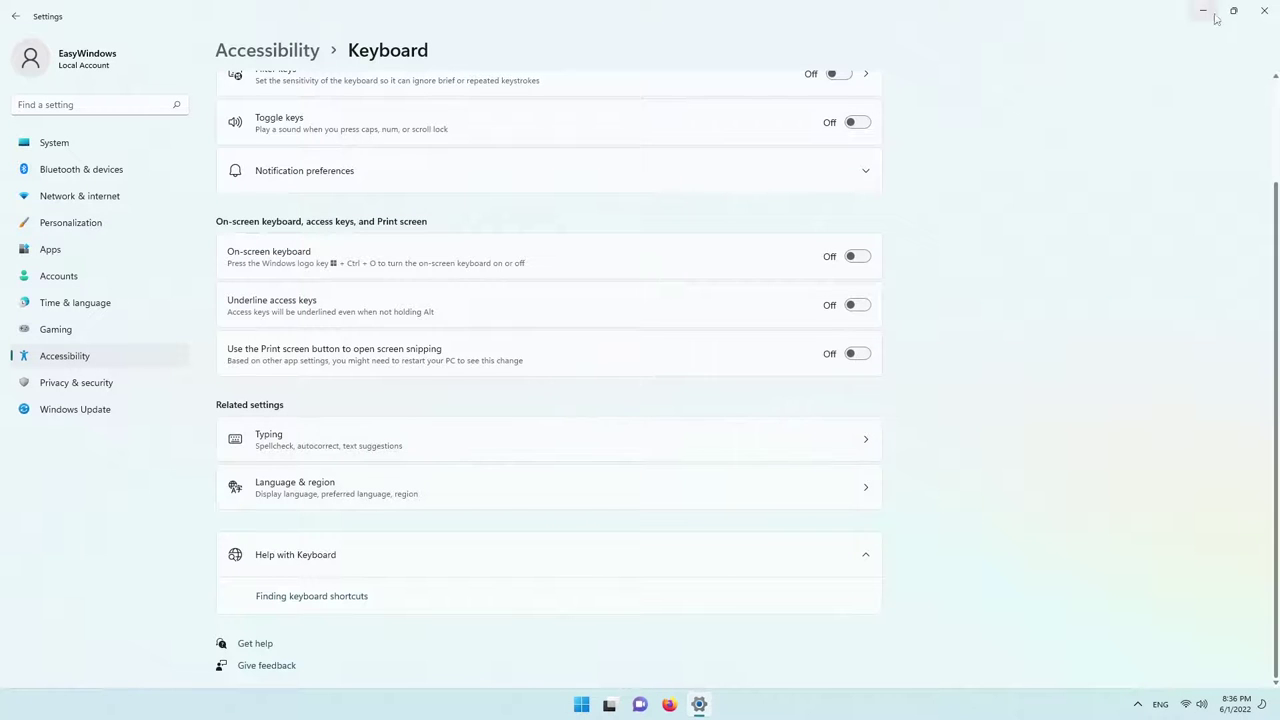
pyautogui.click(1264, 10)
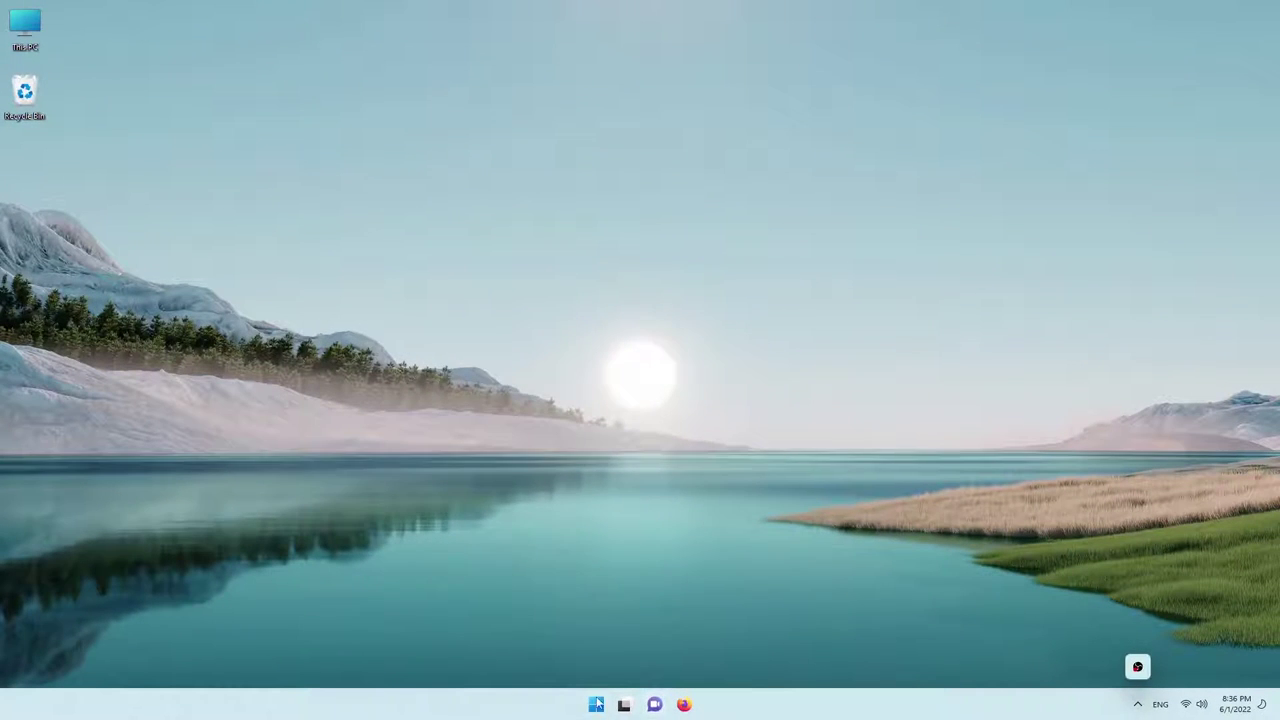
# Turn off Game Mode in the Gaming settings and close the settings
pyautogui.press('super')
pyautogui.click(543, 315)
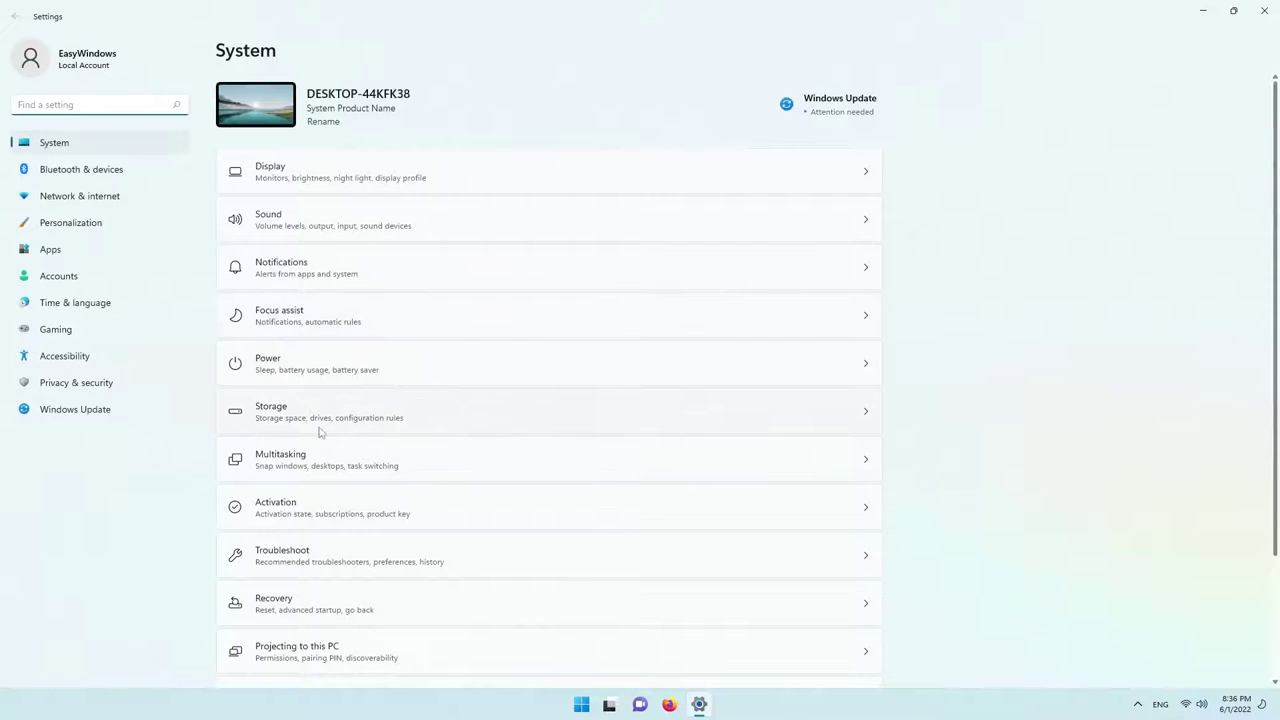
pyautogui.scroll(-3, 409, 563)
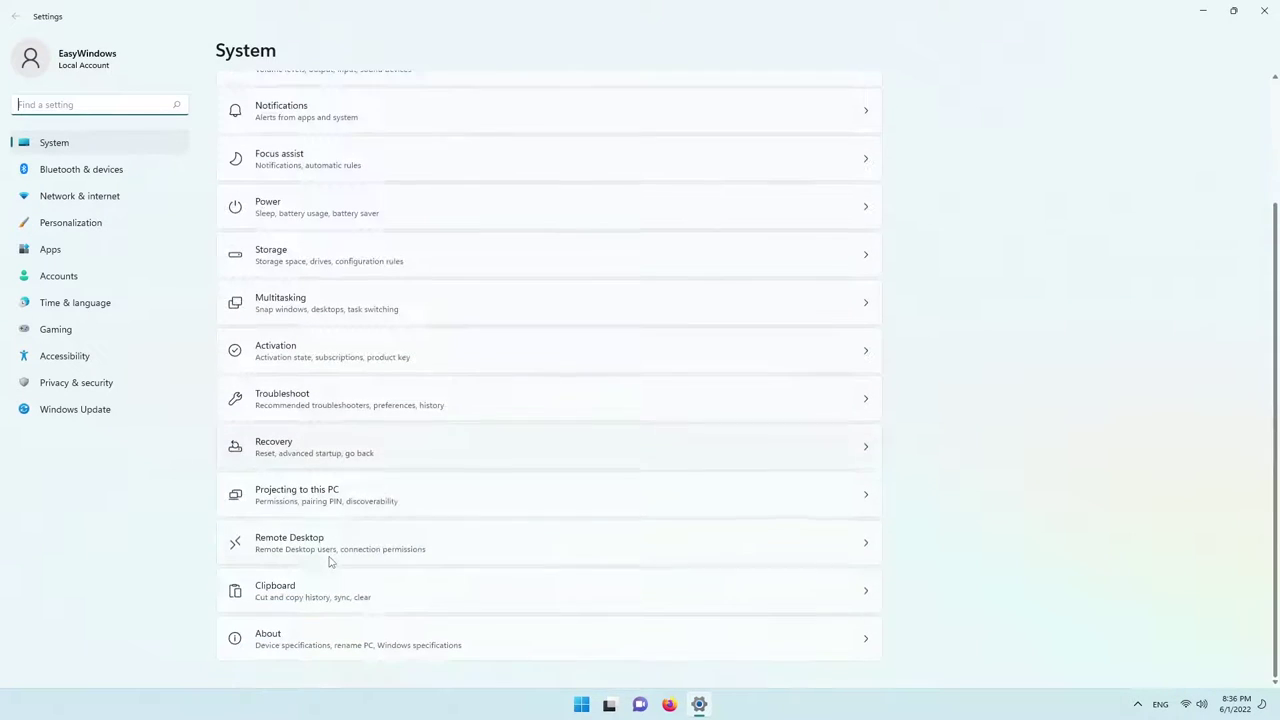
pyautogui.scroll(5, 308, 622)
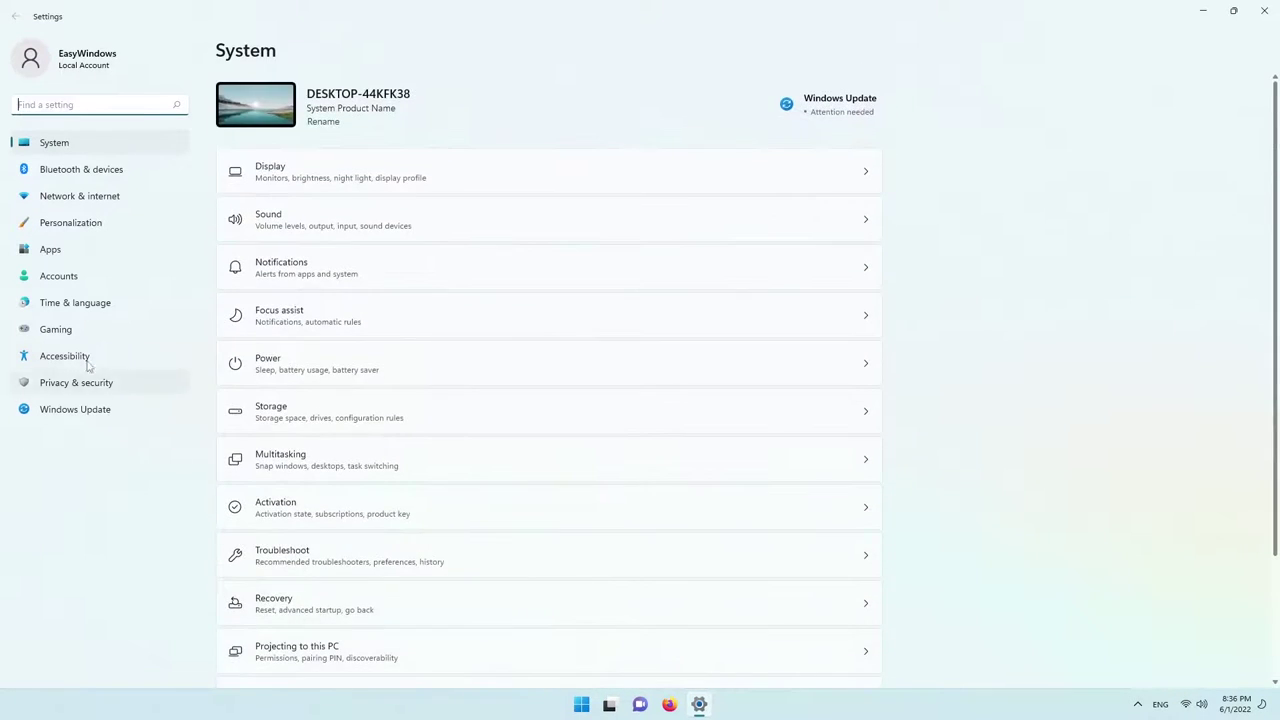
pyautogui.click(66, 335)
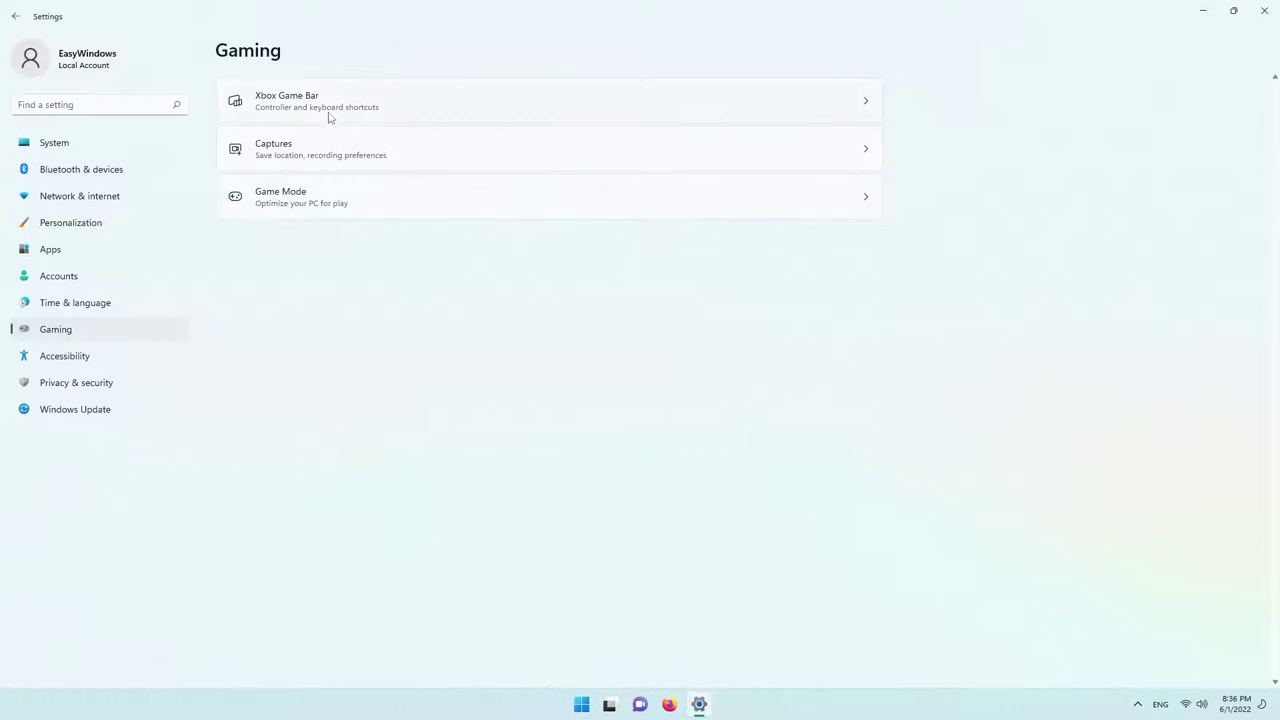
pyautogui.click(362, 205)
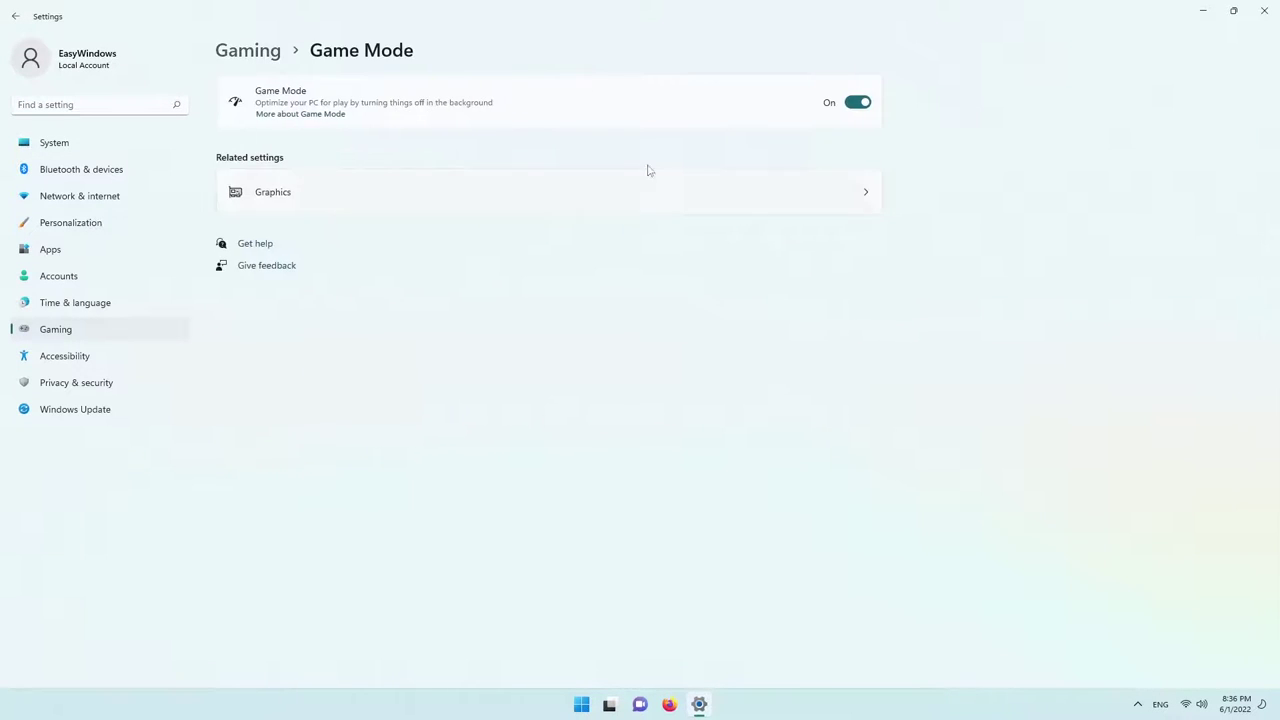
pyautogui.click(852, 104)
pyautogui.click(1264, 10)
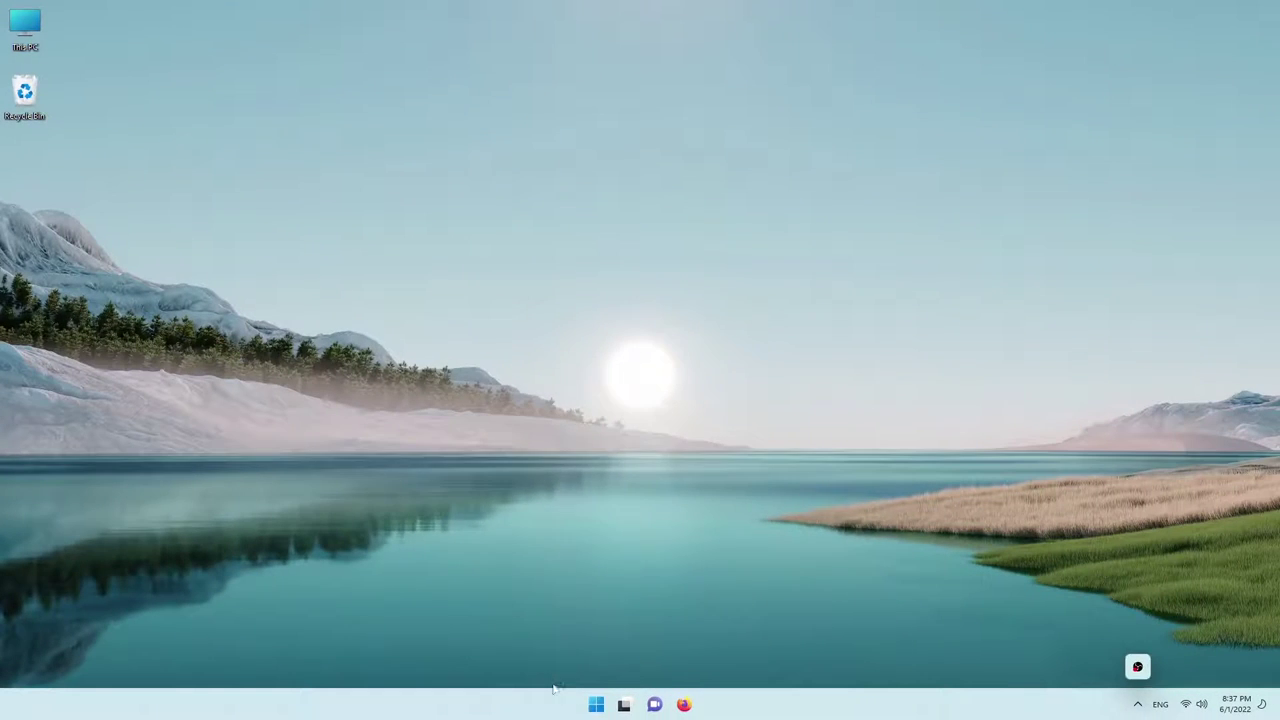
# Run Registry Editor as administrator and go to HKEY_LOCAL_MACHINE\SYSTEM\CurrentControlSet\Control\Keyboard Layout
pyautogui.click(596, 704)
pyautogui.write('re')
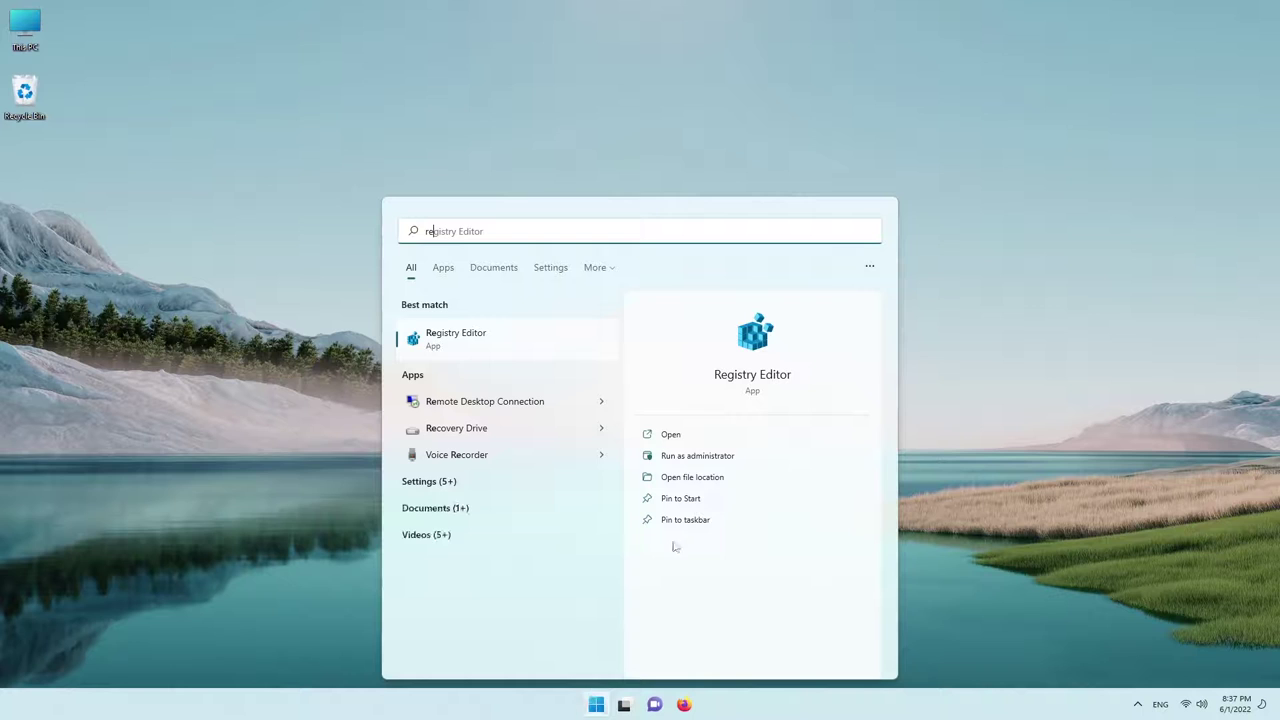
pyautogui.click(677, 455)
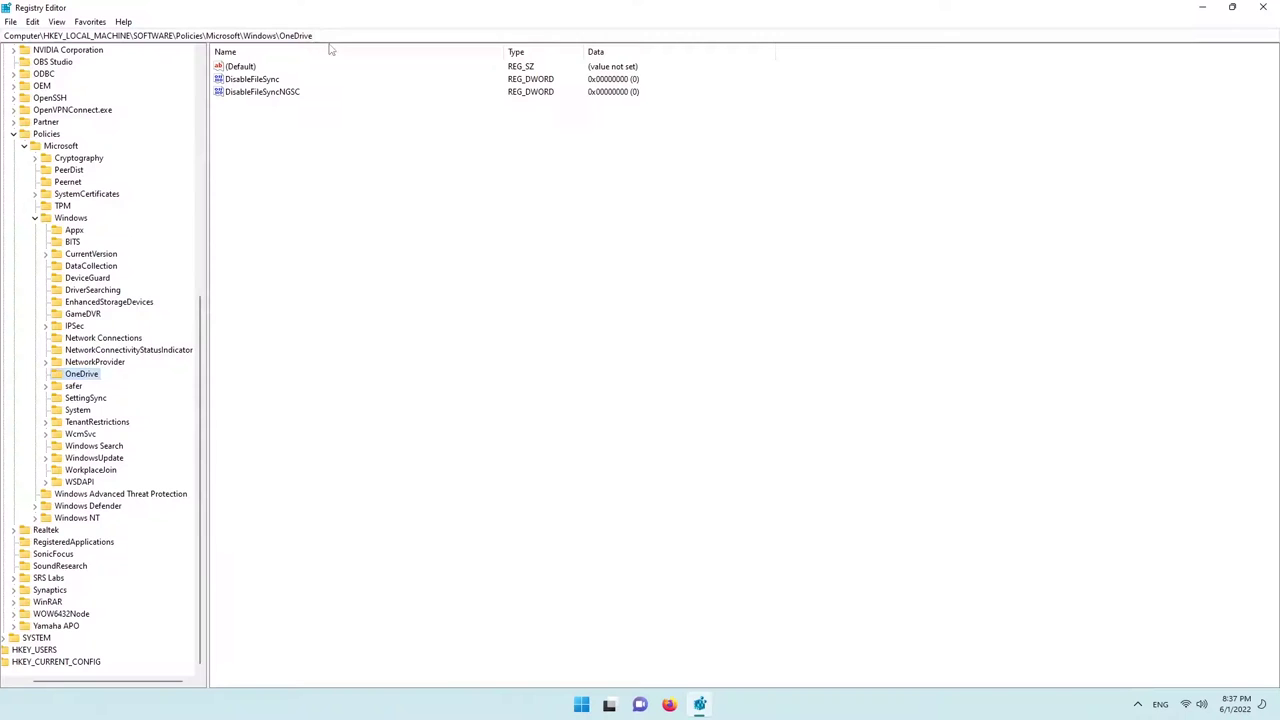
pyautogui.click(140, 36)
pyautogui.write('HKEY_LOCAL_MACHINE\\SYSTEM\\CurrentControlSet\\Control\\Keyboard Layout')
pyautogui.press('Return')
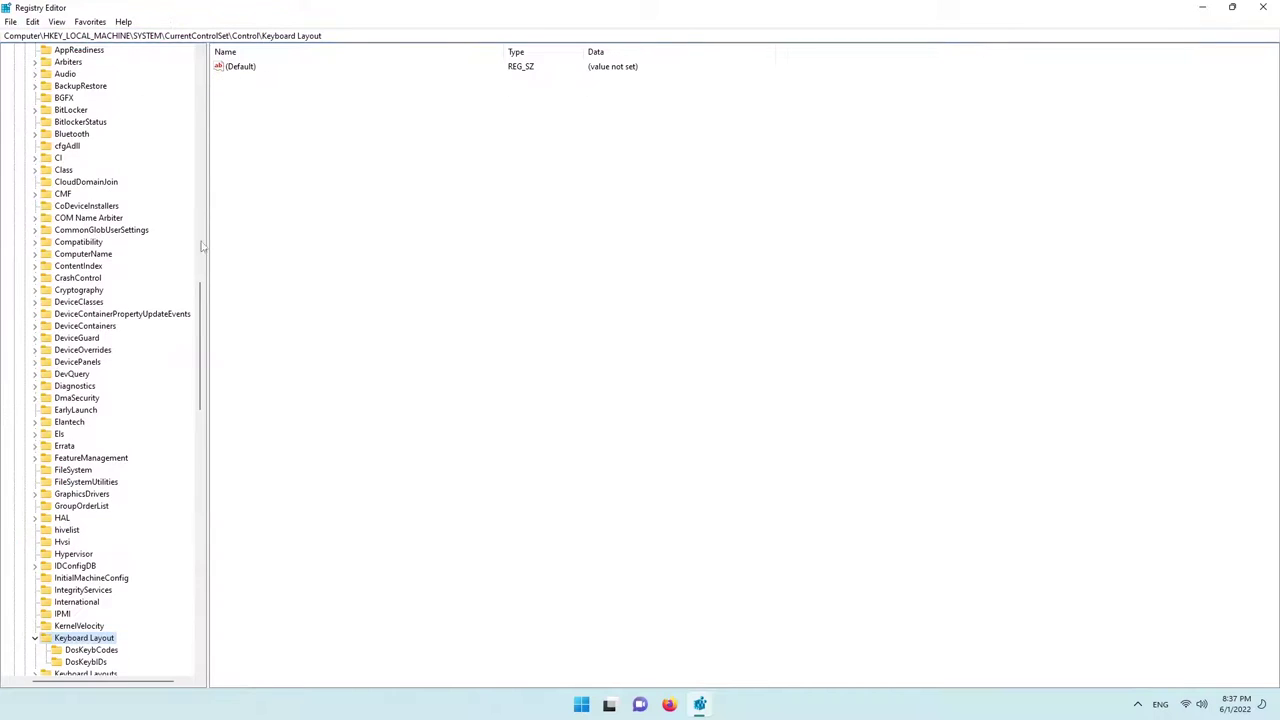
# Create a DWORD (32-bit) value named Scancode Map in the Keyboard Layout key
pyautogui.rightClick(271, 272)
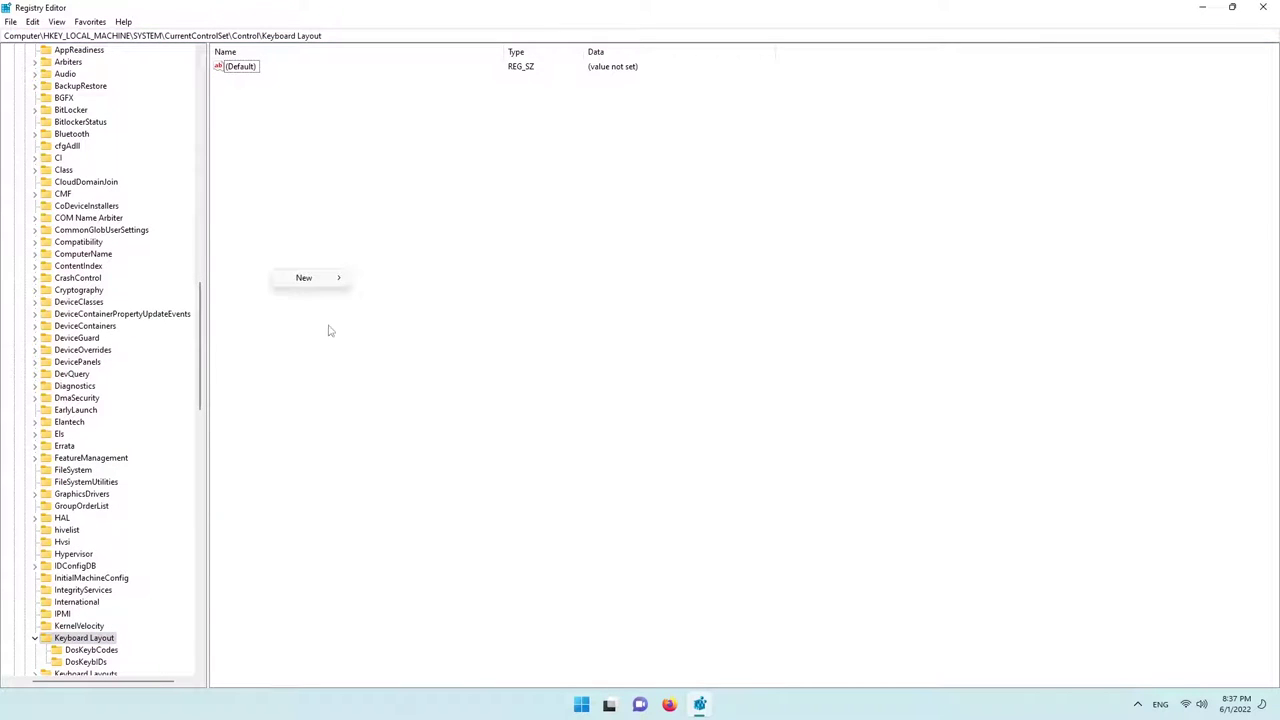
pyautogui.moveTo(318, 280)
pyautogui.click(410, 328)
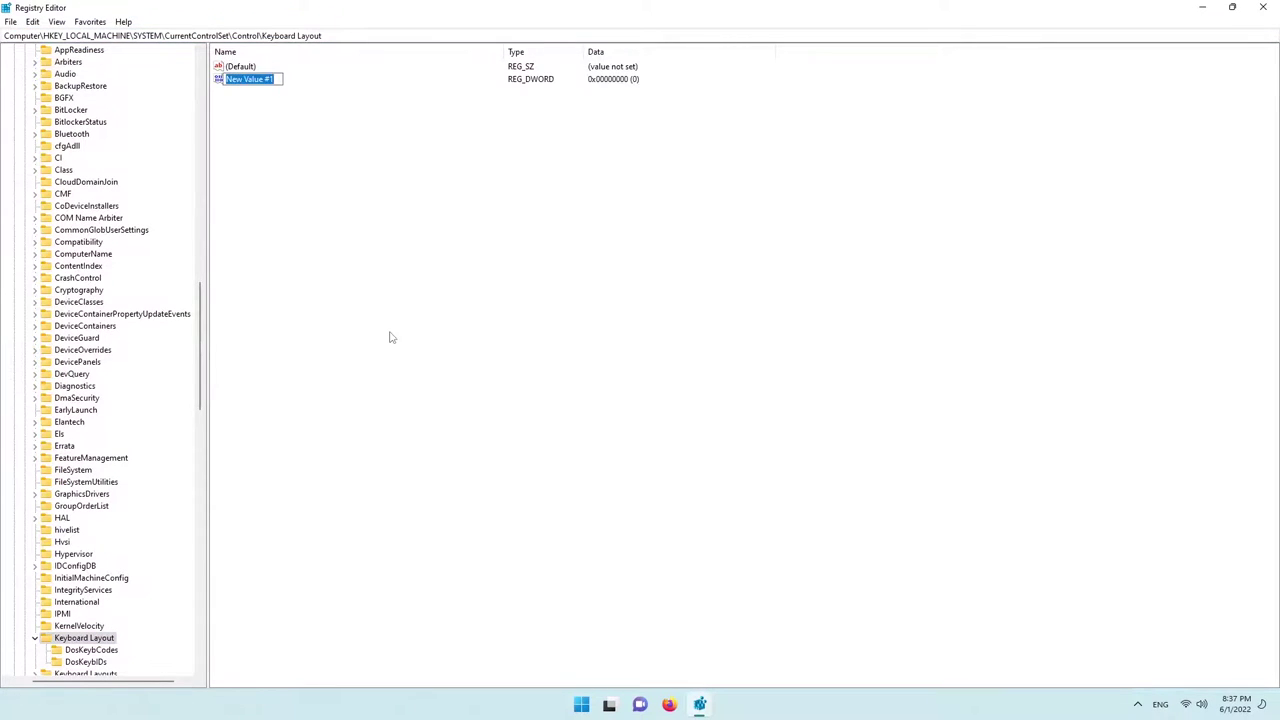
pyautogui.write('Scancode Map')
pyautogui.press('Return')
pyautogui.doubleClick(270, 87)
pyautogui.click(172, 170)
pyautogui.press('super')
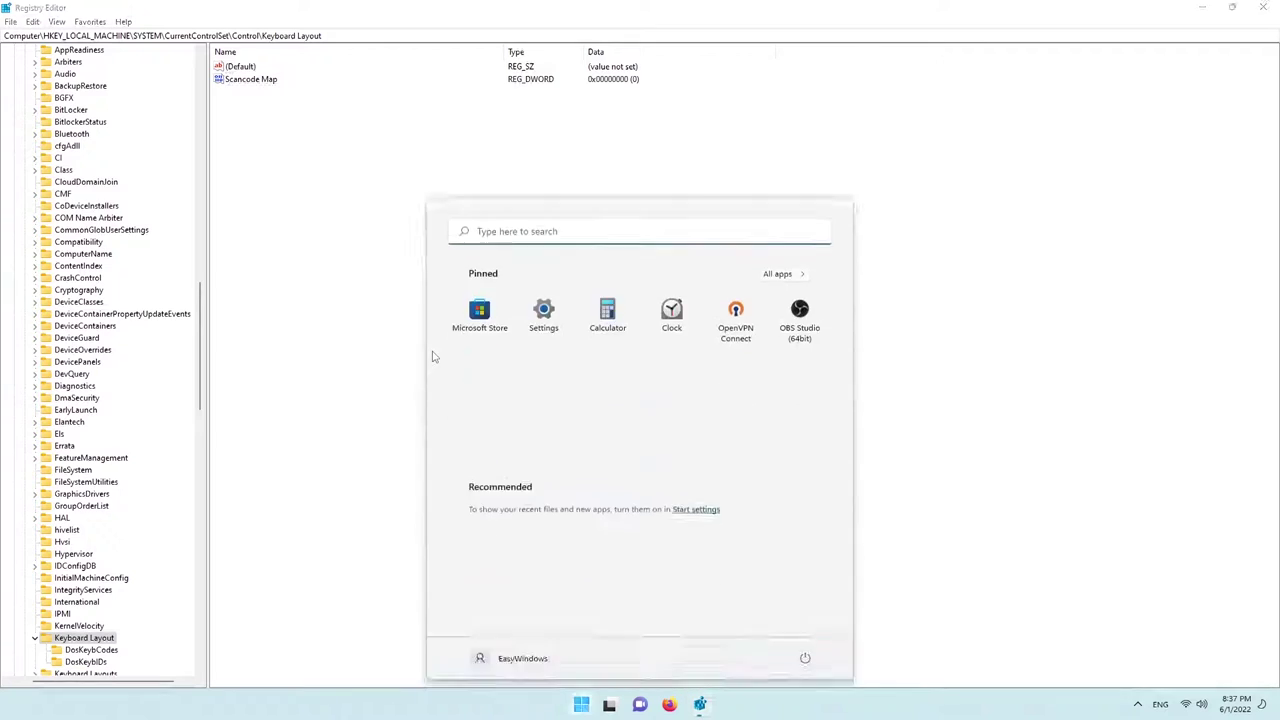
pyautogui.press('super')
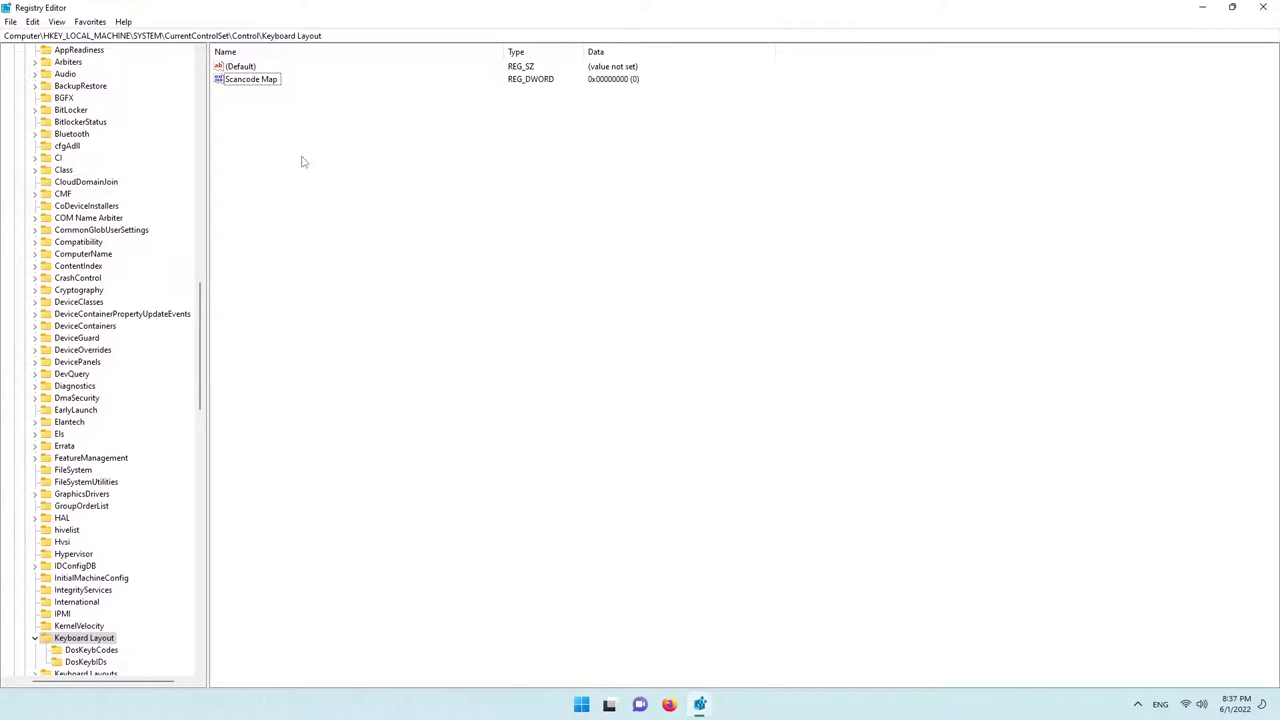
# Delete the Scancode Map value from the Keyboard Layout key
pyautogui.press('Up')
pyautogui.press('Down')
pyautogui.press('Delete')
pyautogui.press('Return')
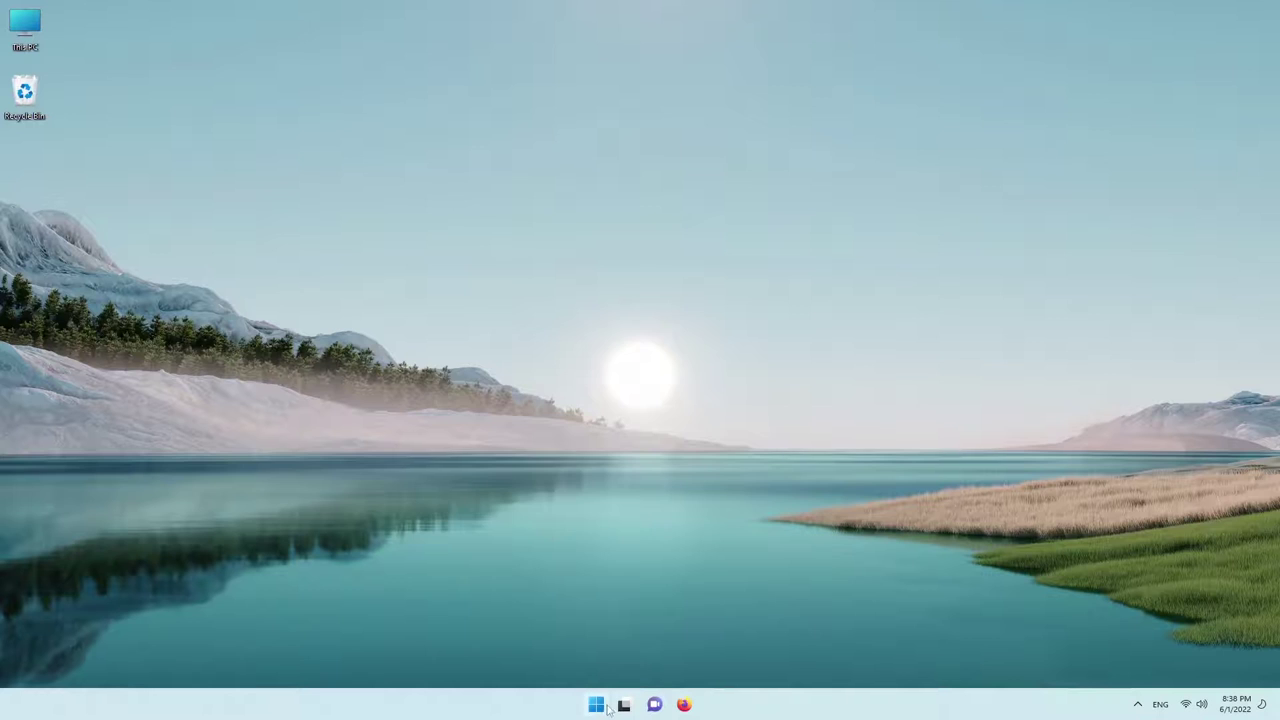
# Run PowerShell as administrator and enter Get-AppXPackage -AllUsers | Foreach {Add-AppxPackage -DisableDevelopmentMode -Register $($_.InstallLocation) AppXManifest.xml"}
pyautogui.click(596, 704)
pyautogui.write('power')
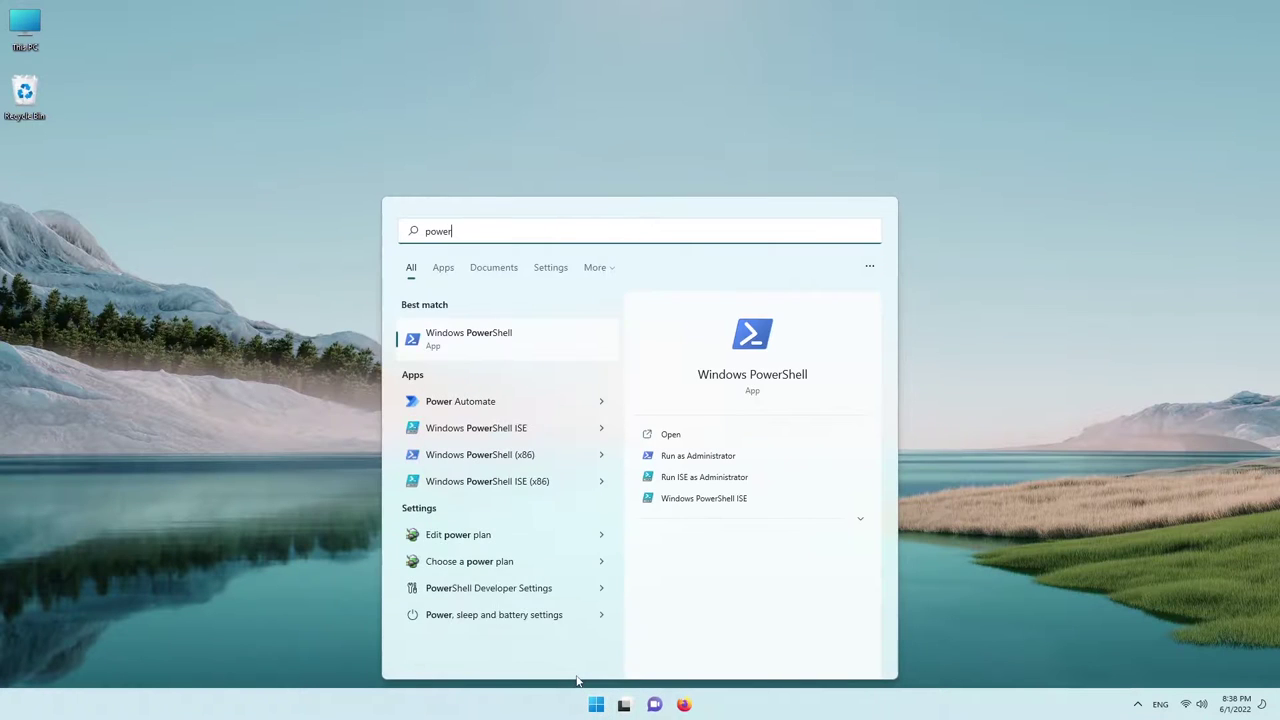
pyautogui.click(720, 457)
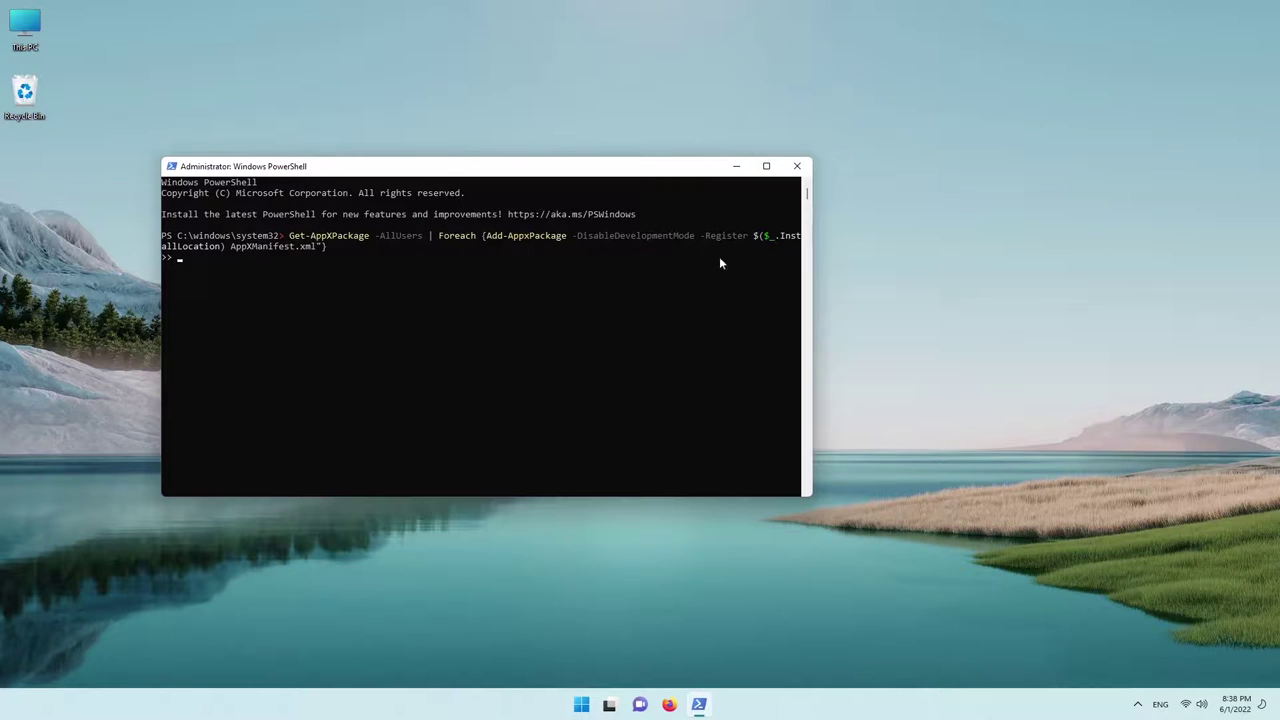
pyautogui.moveTo(634, 293); pyautogui.dragTo(594, 300)
pyautogui.click(505, 268)
pyautogui.rightClick(512, 275)
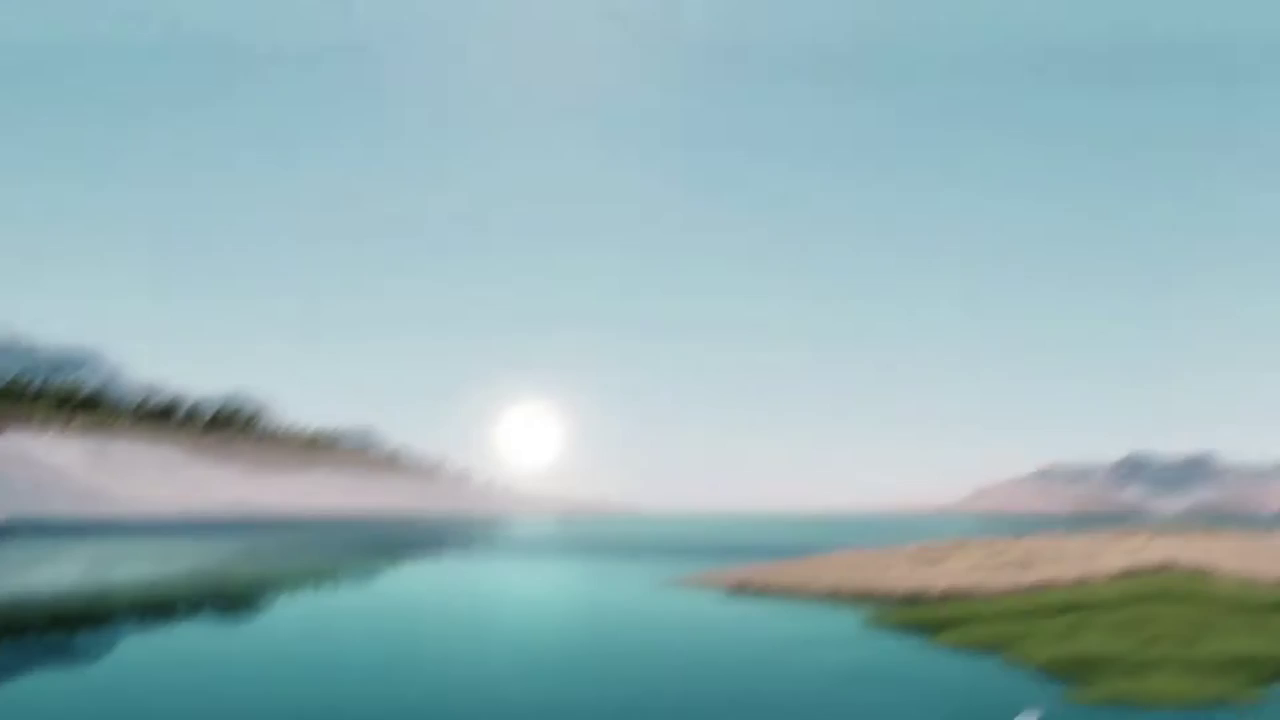
# Run Registry Editor as administrator and go to HKEY_CURRENT_USER\Software\Microsoft\Windows\CurrentVersion\Explorer\Advanced
pyautogui.press('super+s')
pyautogui.write('reg')
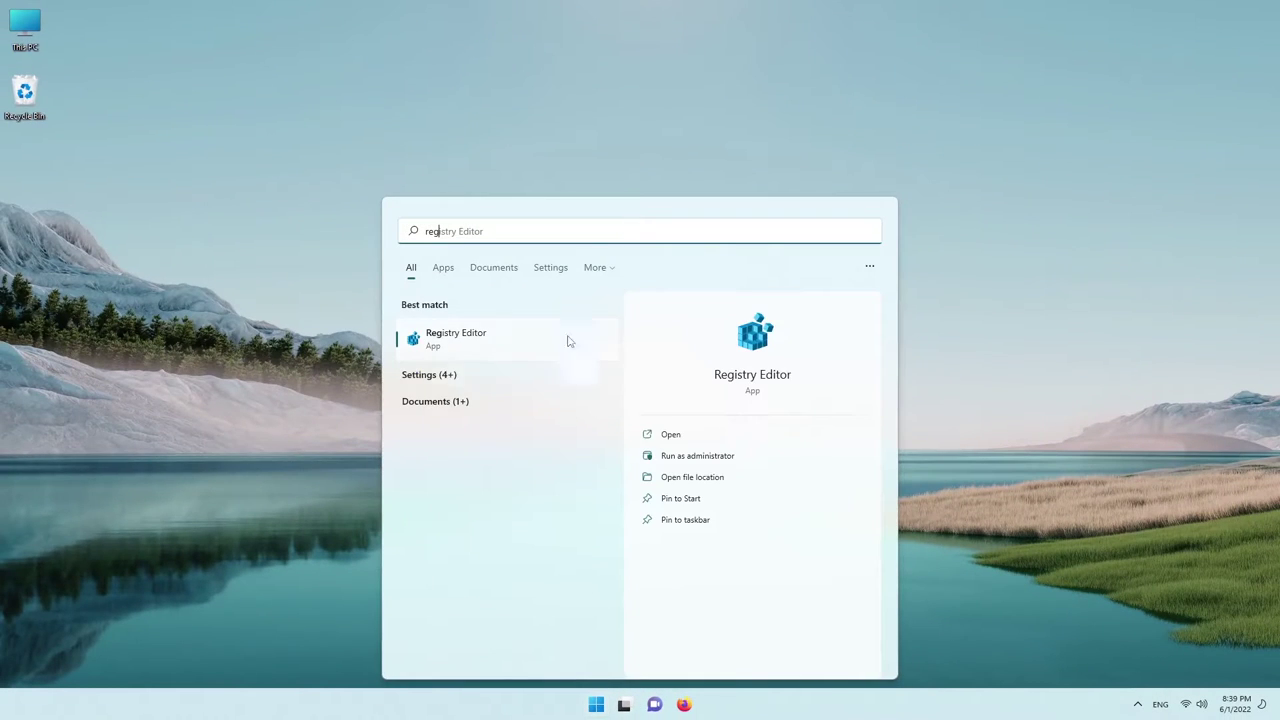
pyautogui.click(718, 458)
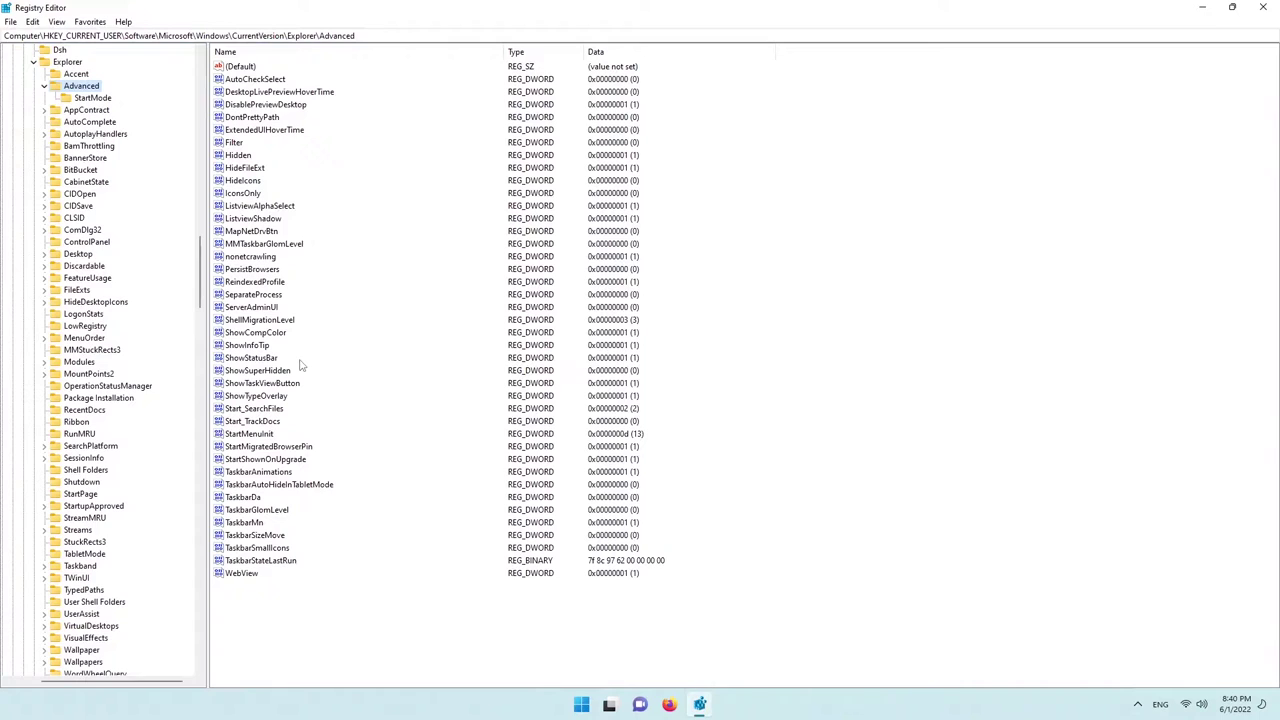
pyautogui.press('Tab')
pyautogui.click(254, 182)
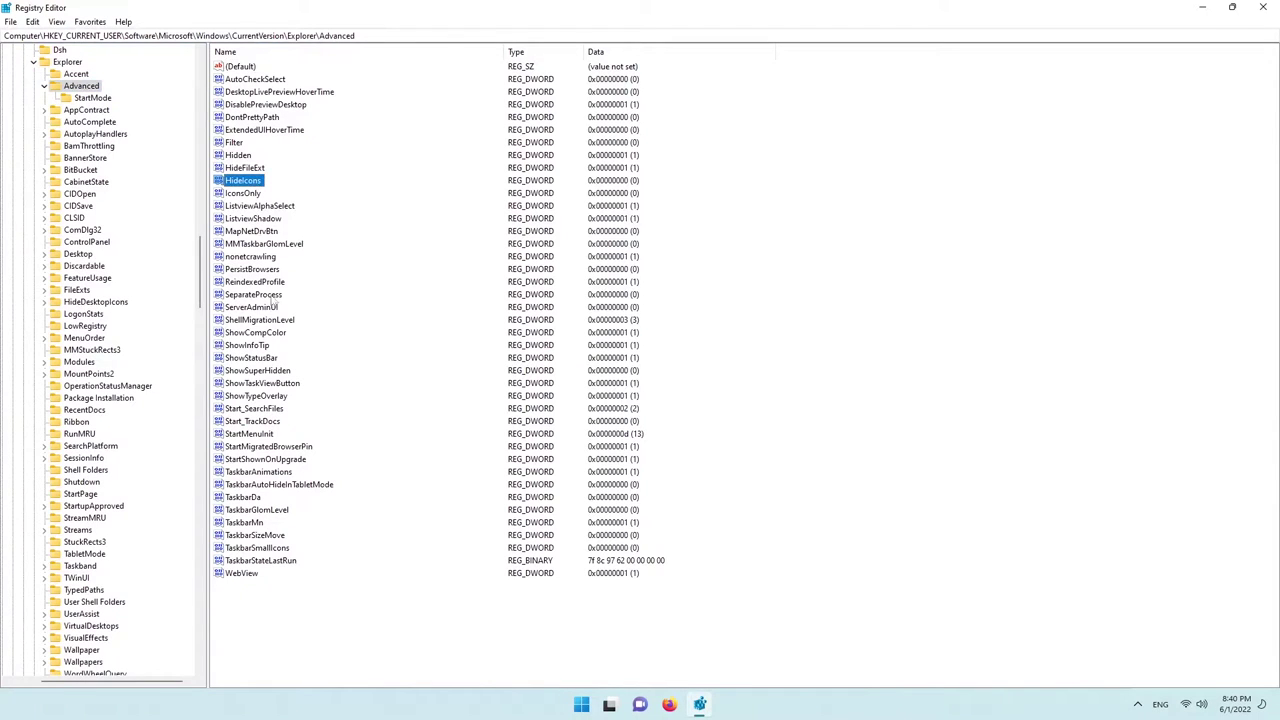
# Create a DWORD (32-bit) value named EnableXamlStartMenu in the Advanced key and set its data to 1
pyautogui.rightClick(307, 606)
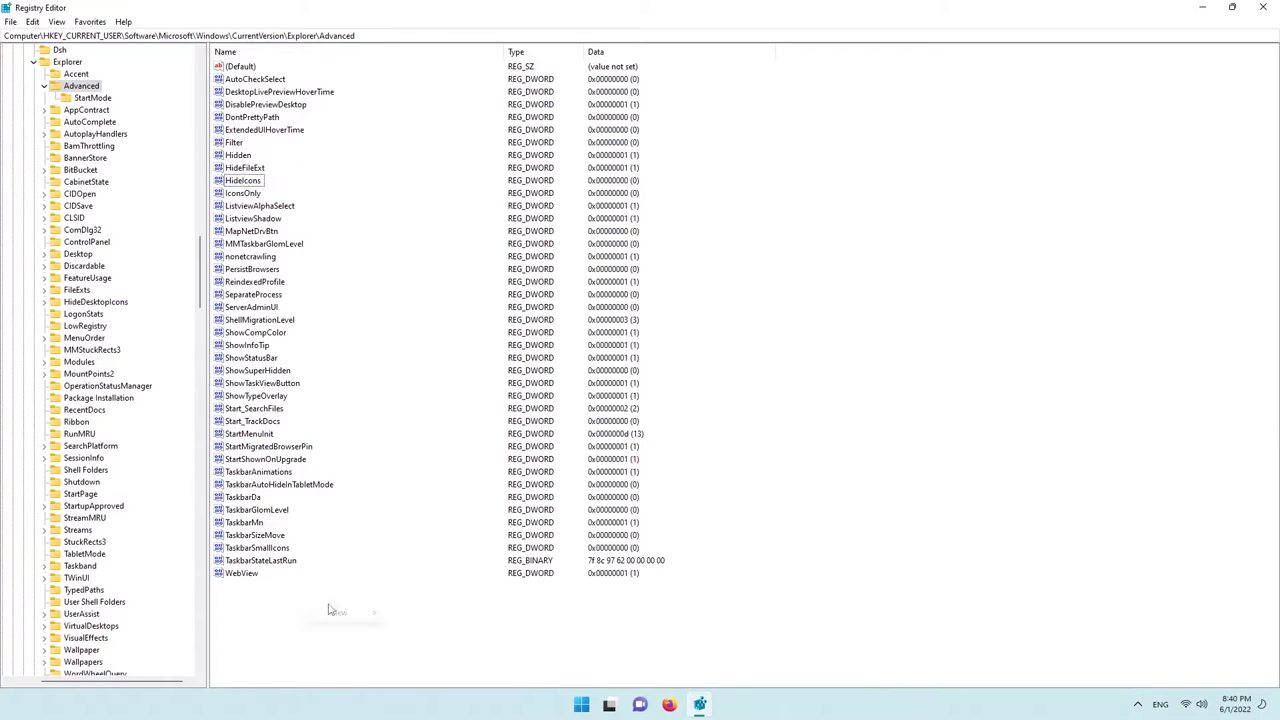
pyautogui.moveTo(367, 610)
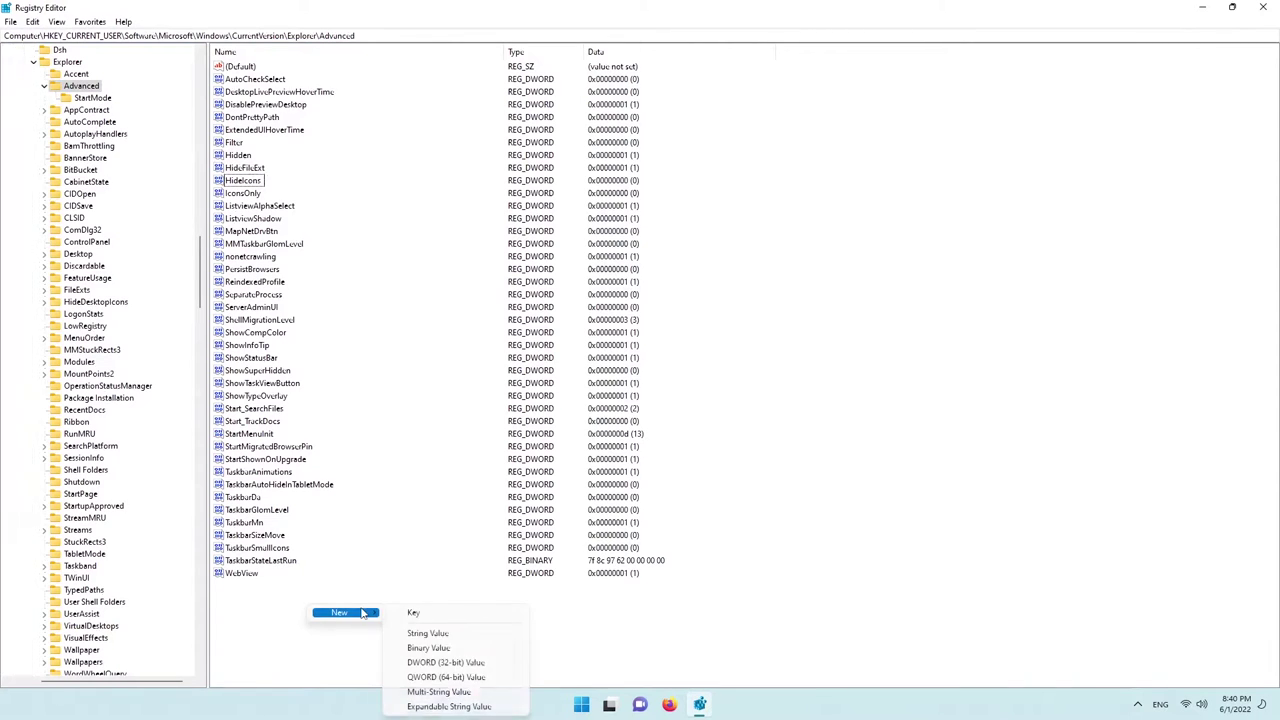
pyautogui.click(440, 662)
pyautogui.write('EnableXamlStartMenu')
pyautogui.press('Return')
pyautogui.press('Return')
pyautogui.write('1')
pyautogui.press('Return')
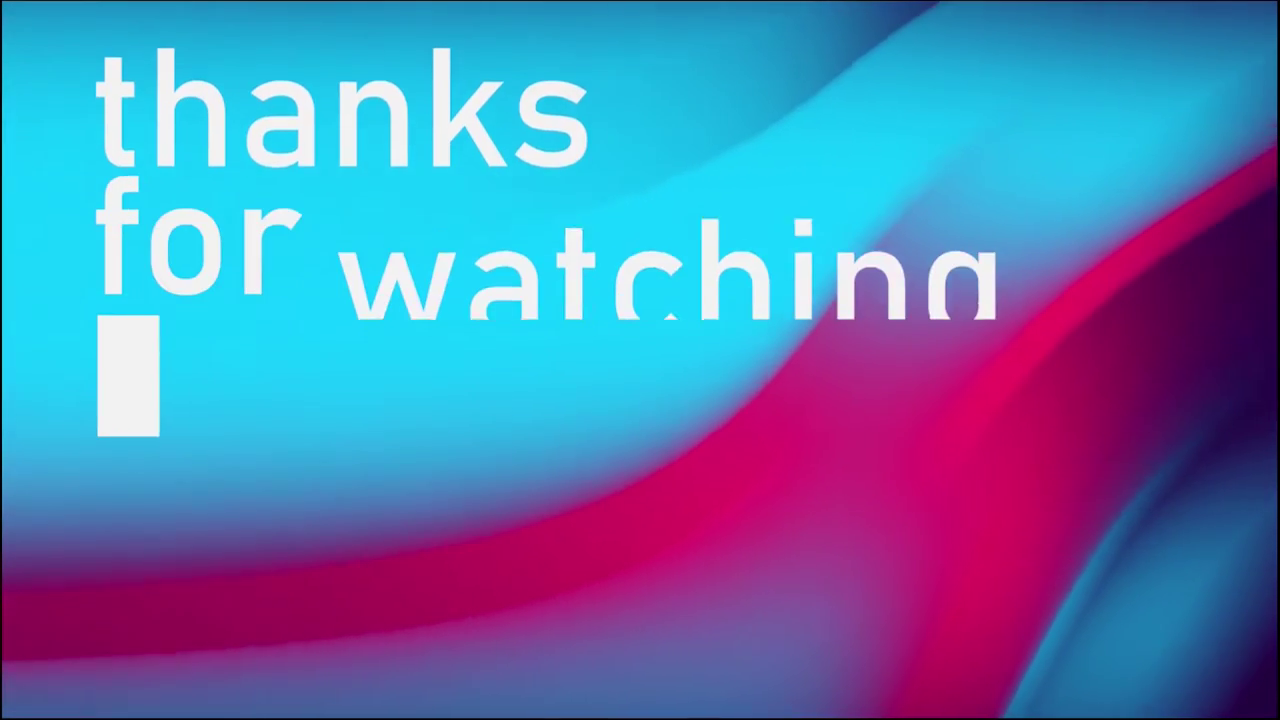